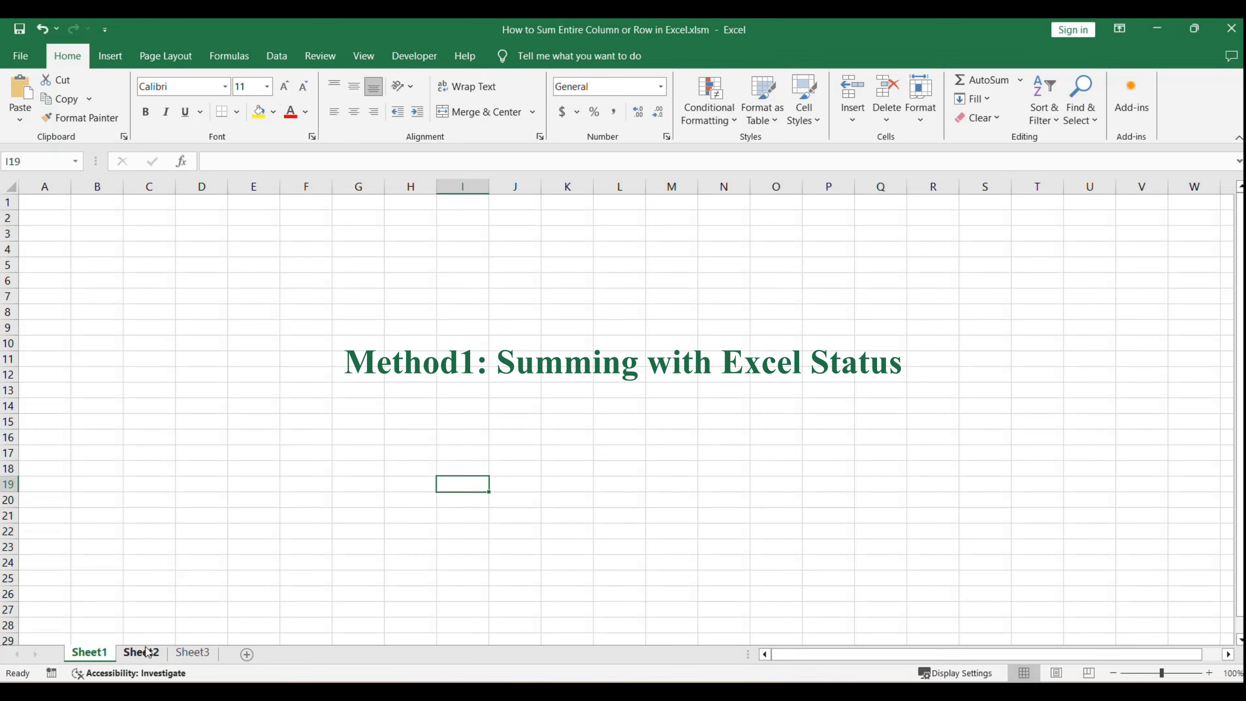
Step: Select the whole of column A on Sheet2 to check its sum in the status bar
{"action": "left_click", "coordinate": [612, 388]}
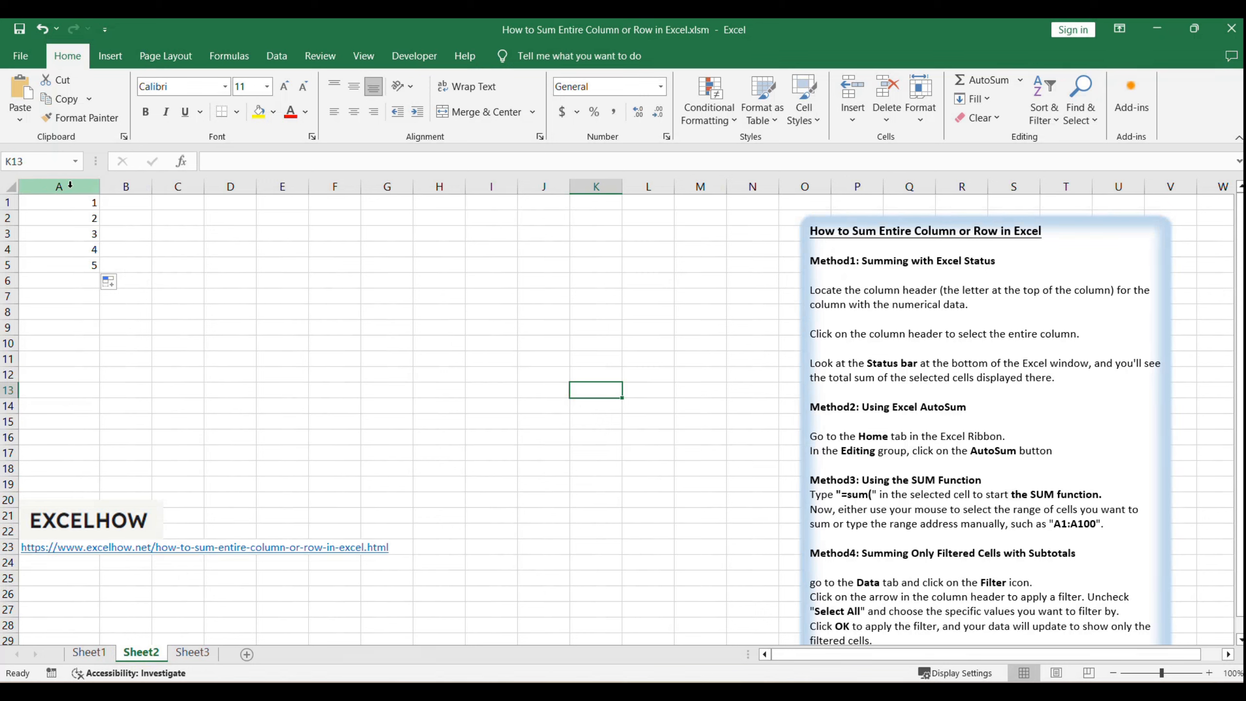
{"action": "left_click", "coordinate": [71, 185]}
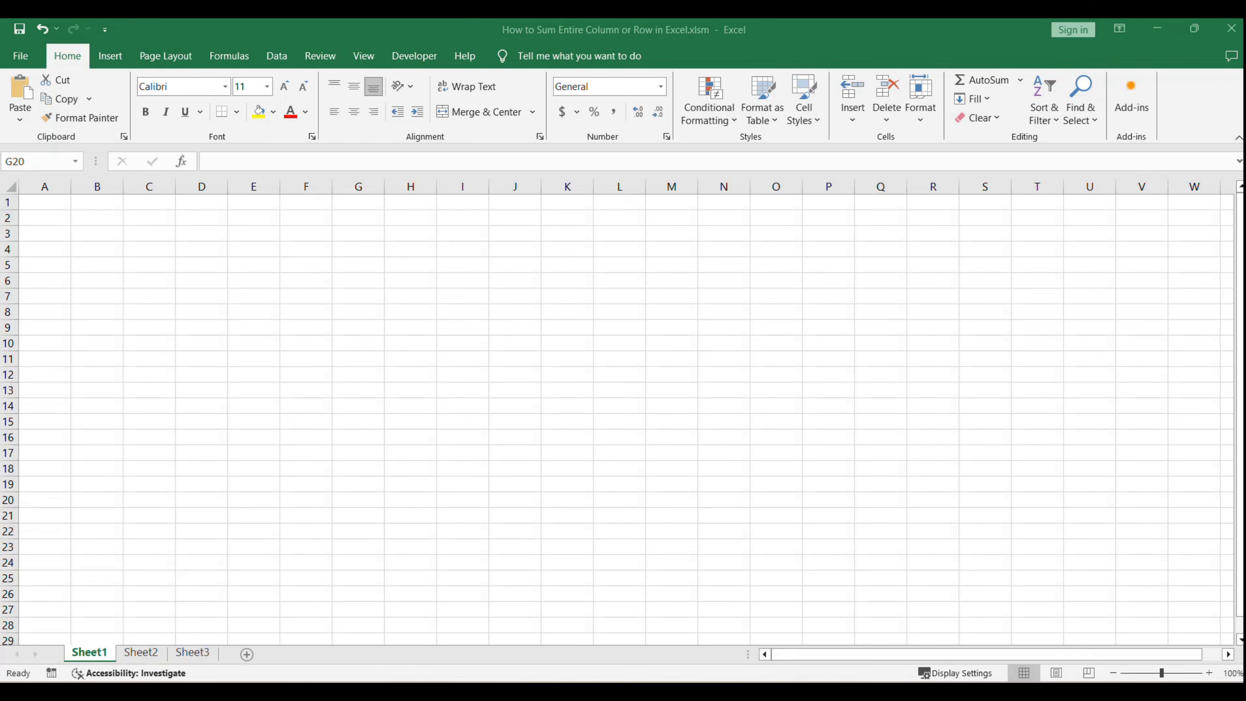
Step: On Sheet2, use AutoSum to total A1:A5 in cell A6
{"action": "left_click", "coordinate": [353, 431]}
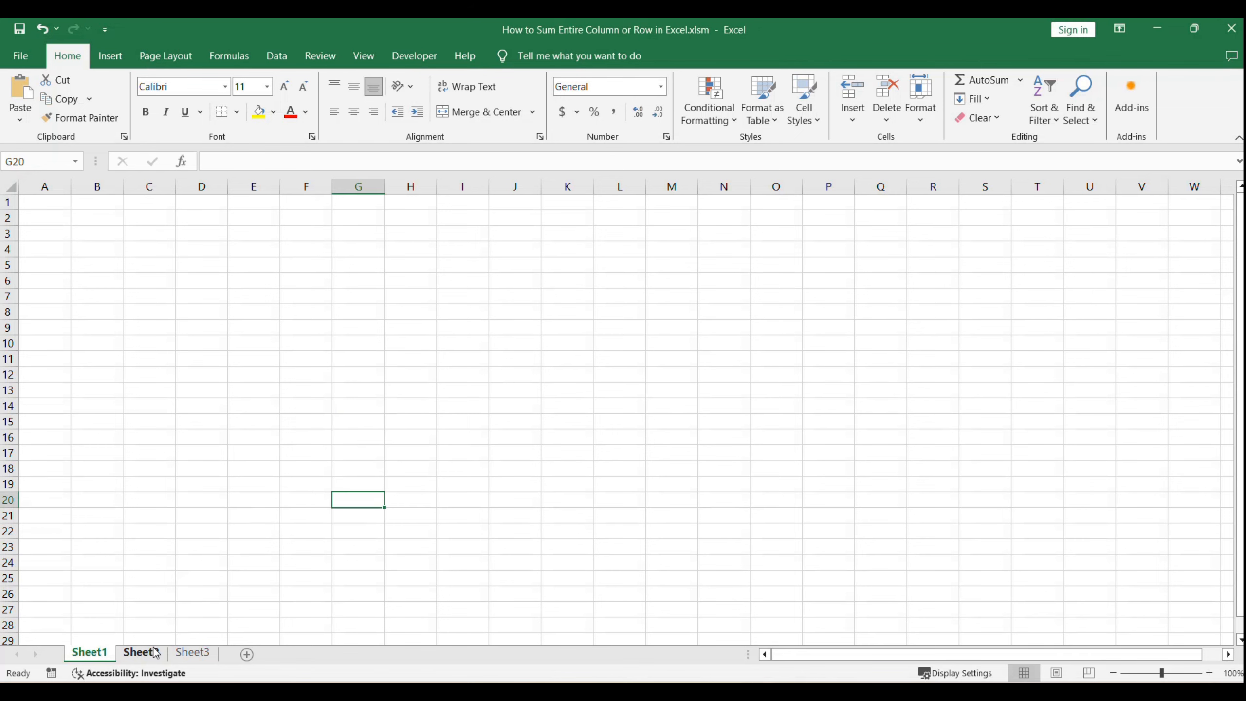
{"action": "left_click", "coordinate": [154, 651]}
{"action": "left_click_drag", "start_coordinate": [862, 408], "coordinate": [987, 415]}
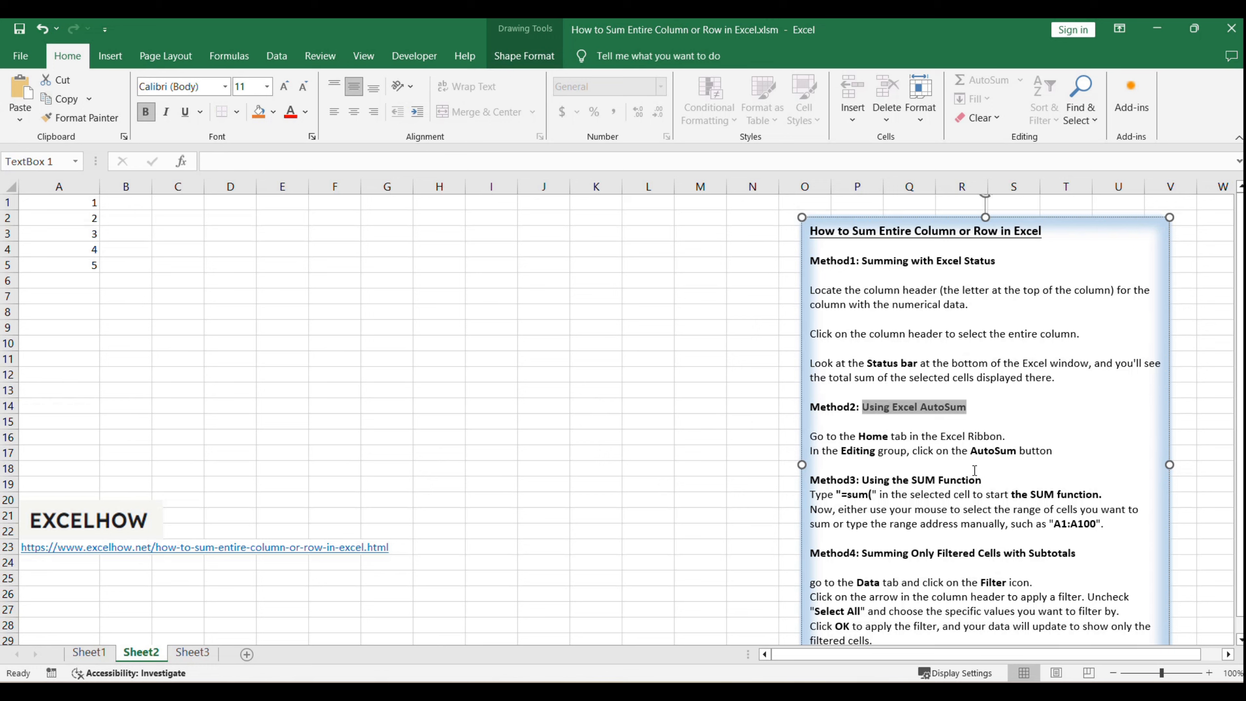
{"action": "left_click", "coordinate": [184, 283]}
{"action": "left_click", "coordinate": [87, 282]}
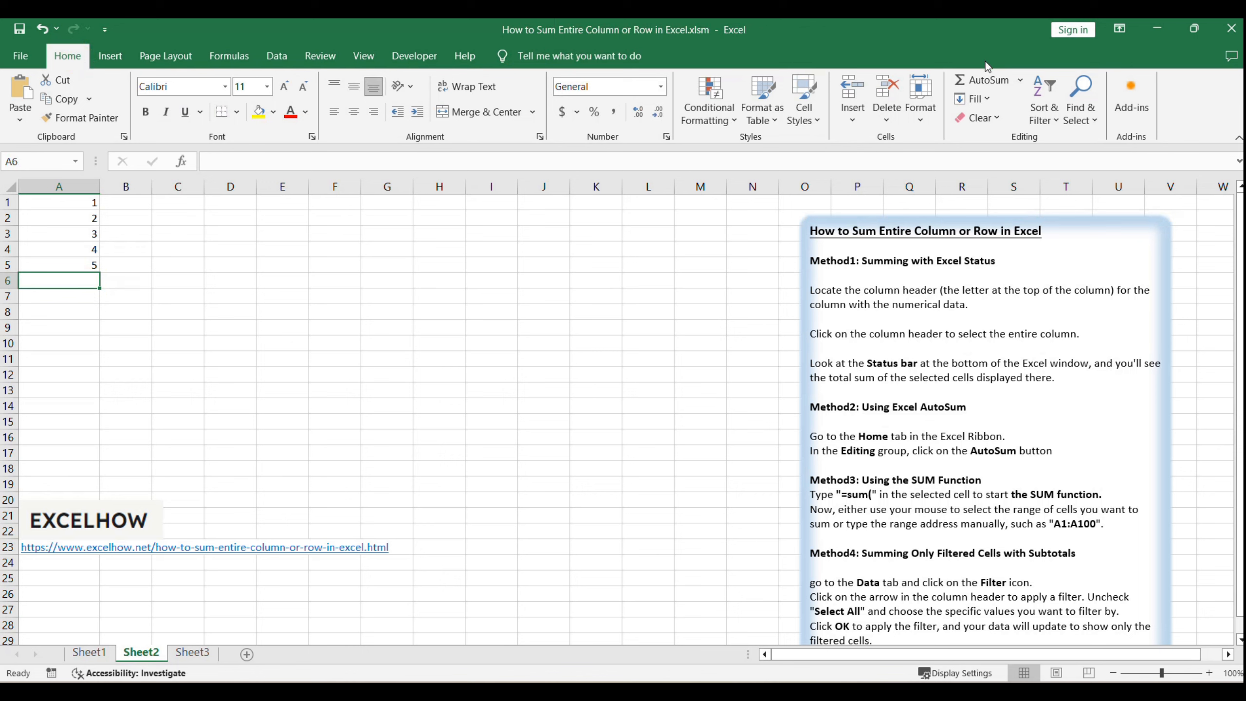
{"action": "left_click", "coordinate": [987, 81]}
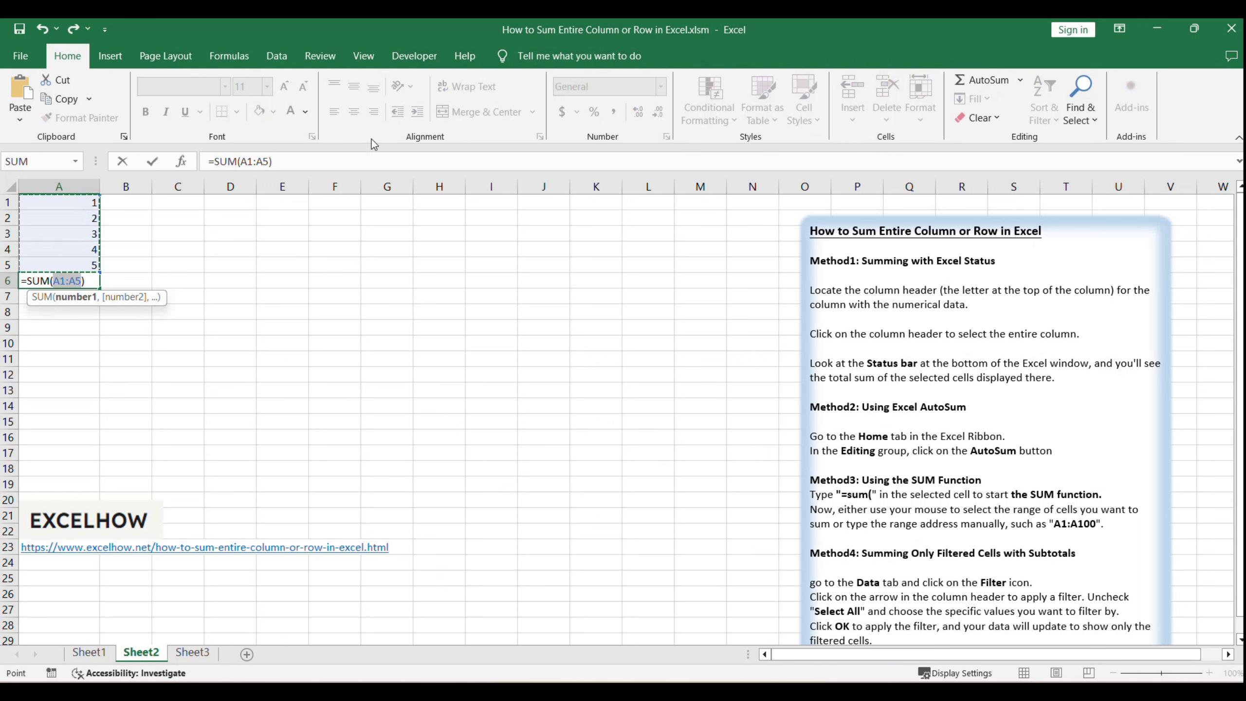
{"action": "left_click", "coordinate": [315, 157]}
{"action": "key", "text": "Return"}
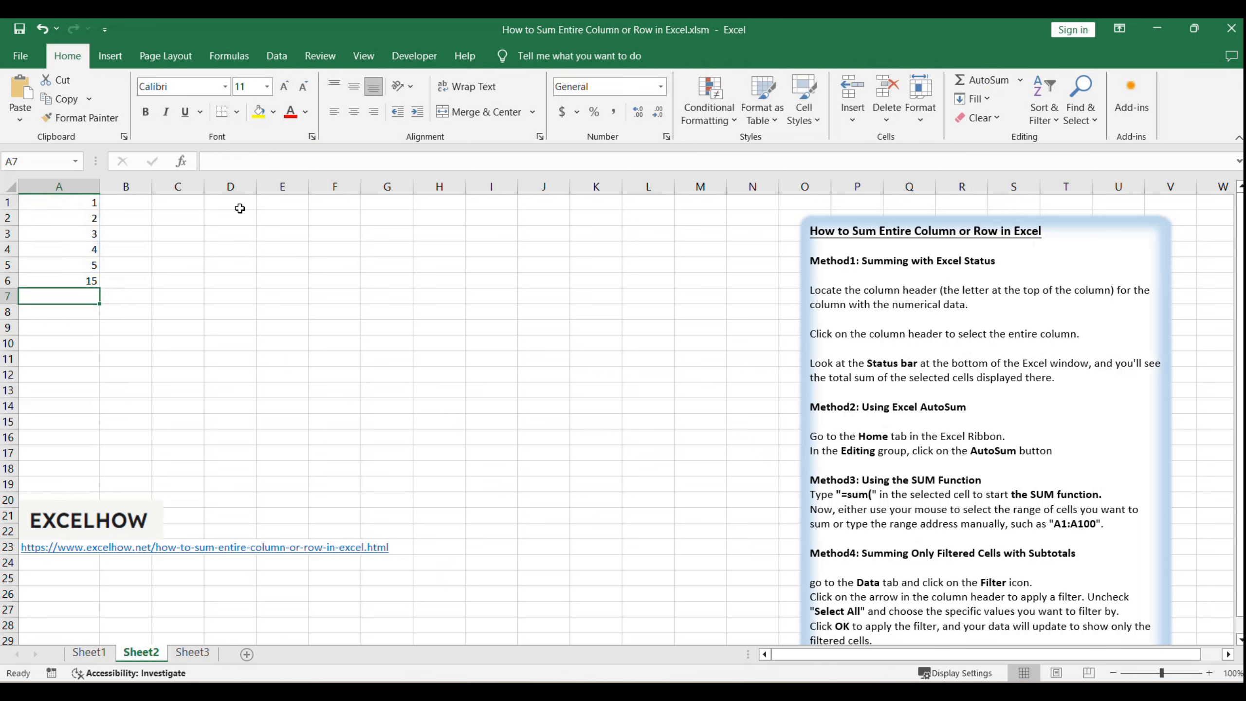
{"action": "left_click", "coordinate": [88, 278]}
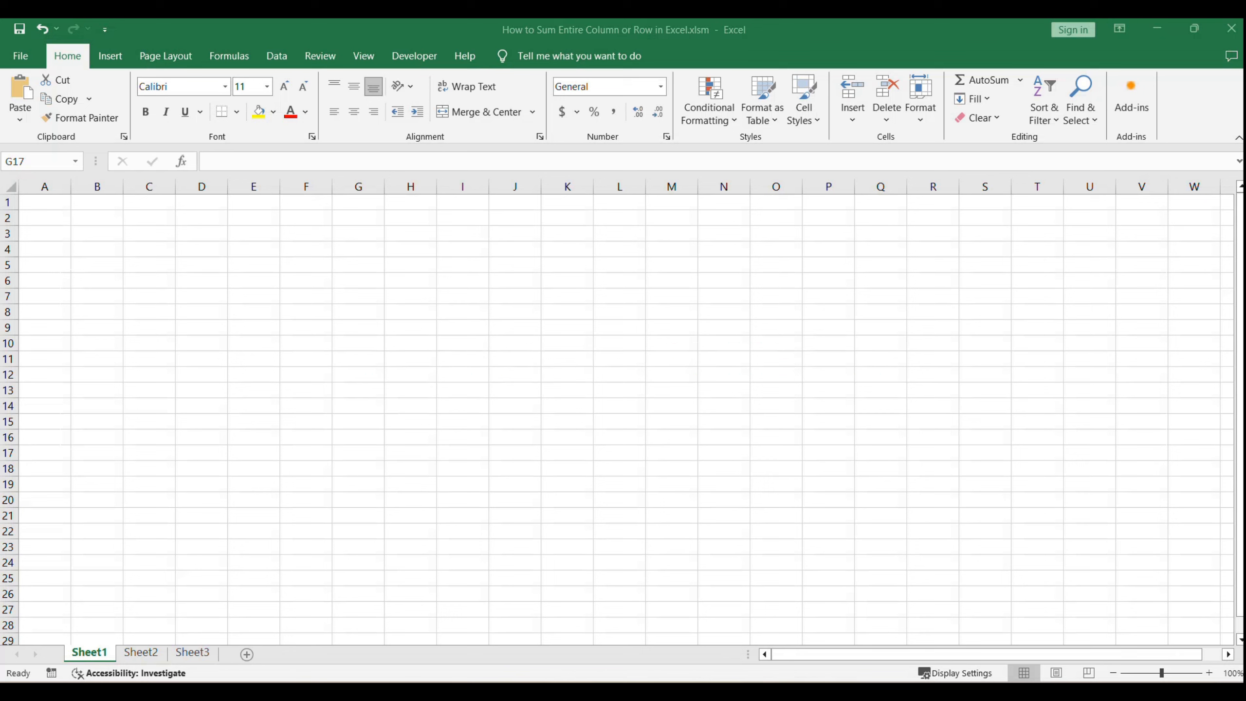
Step: On Sheet2, enter the formula =SUM(A1:A5) in cell B1
{"action": "left_click", "coordinate": [141, 652]}
{"action": "left_click", "coordinate": [929, 457]}
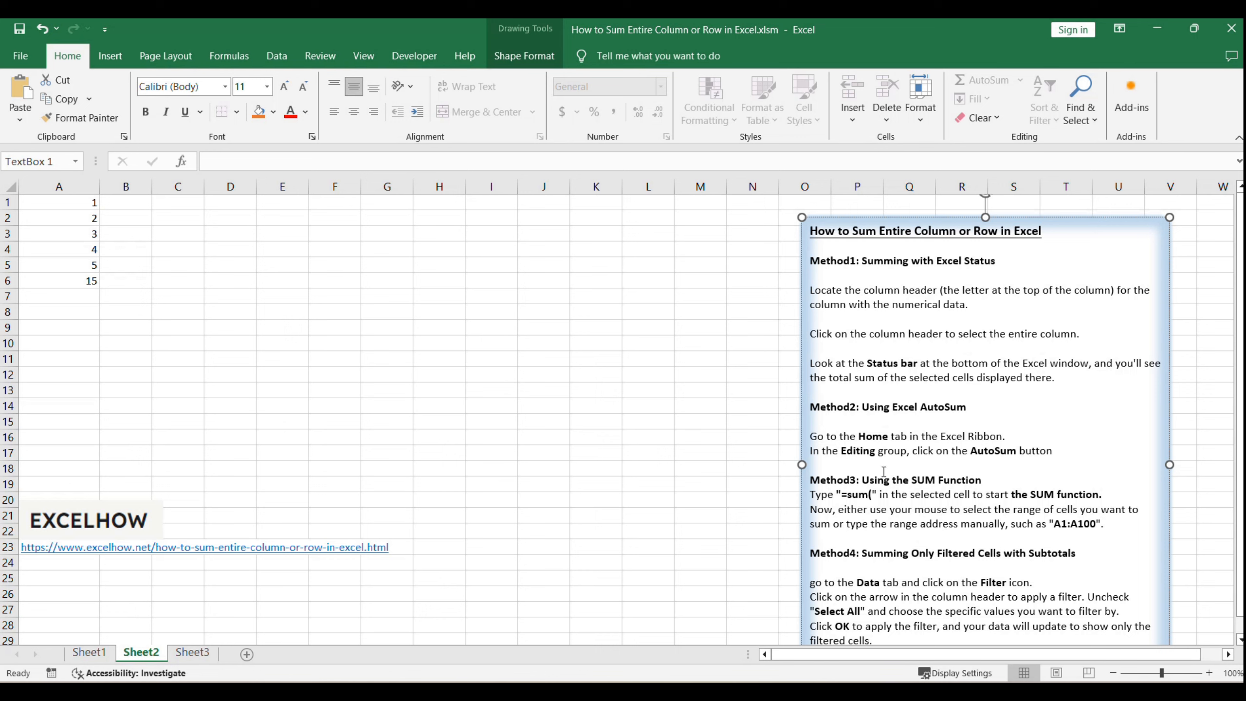
{"action": "left_click", "coordinate": [323, 345]}
{"action": "left_click", "coordinate": [135, 207]}
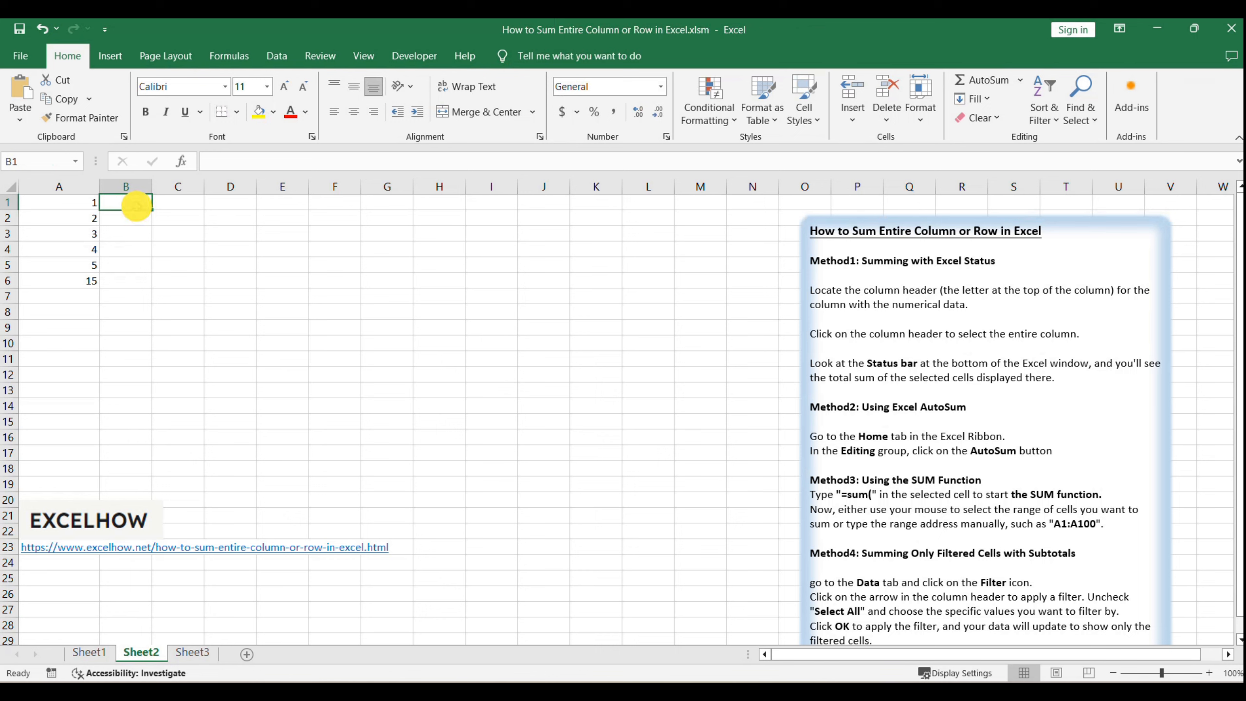
{"action": "type", "text": "=sum"}
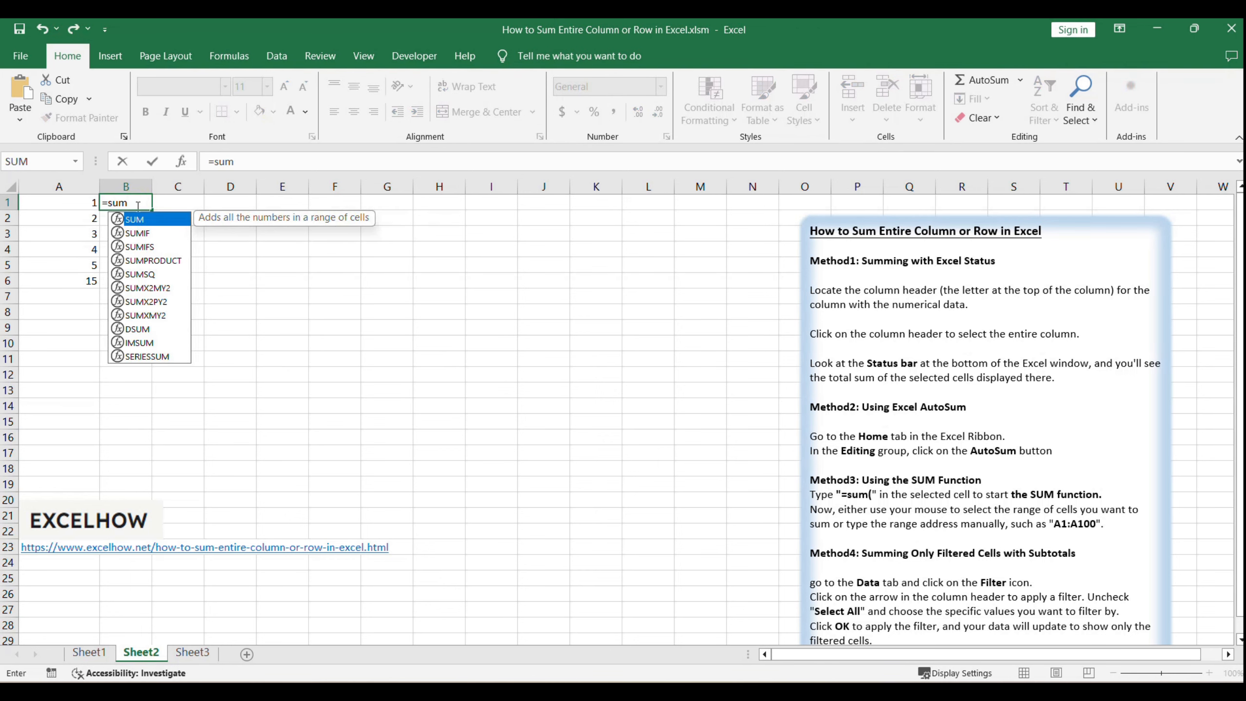
{"action": "type", "text": "("}
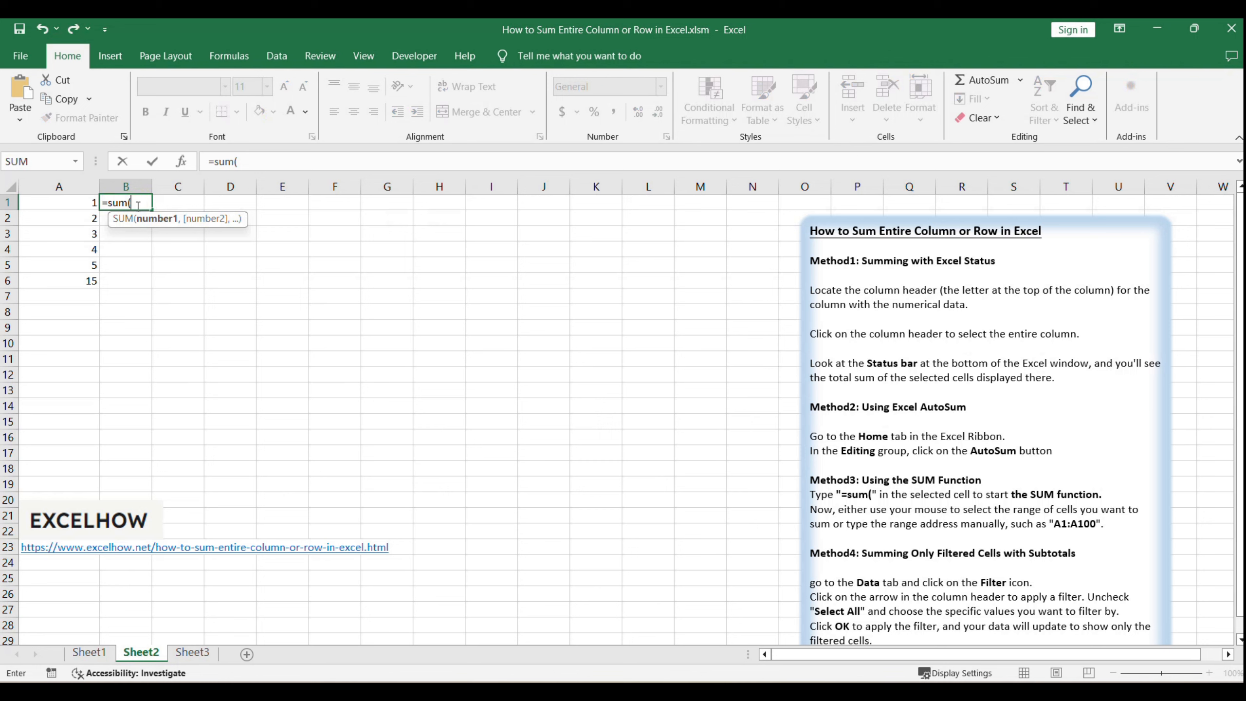
{"action": "mouse_move", "coordinate": [78, 203]}
{"action": "left_mouse_down"}
{"action": "mouse_move", "coordinate": [70, 265]}
{"action": "mouse_move", "coordinate": [56, 265]}
{"action": "mouse_move", "coordinate": [69, 259]}
{"action": "left_mouse_up"}
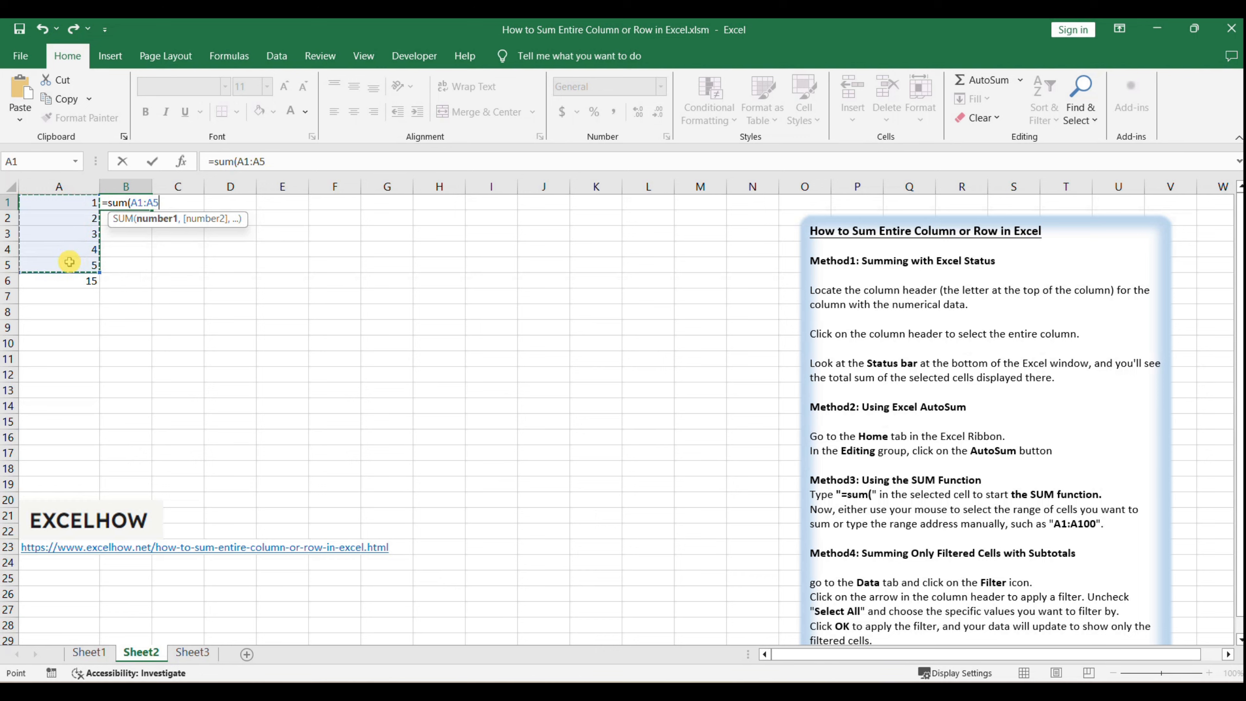
{"action": "left_click", "coordinate": [286, 157]}
{"action": "type", "text": ")"}
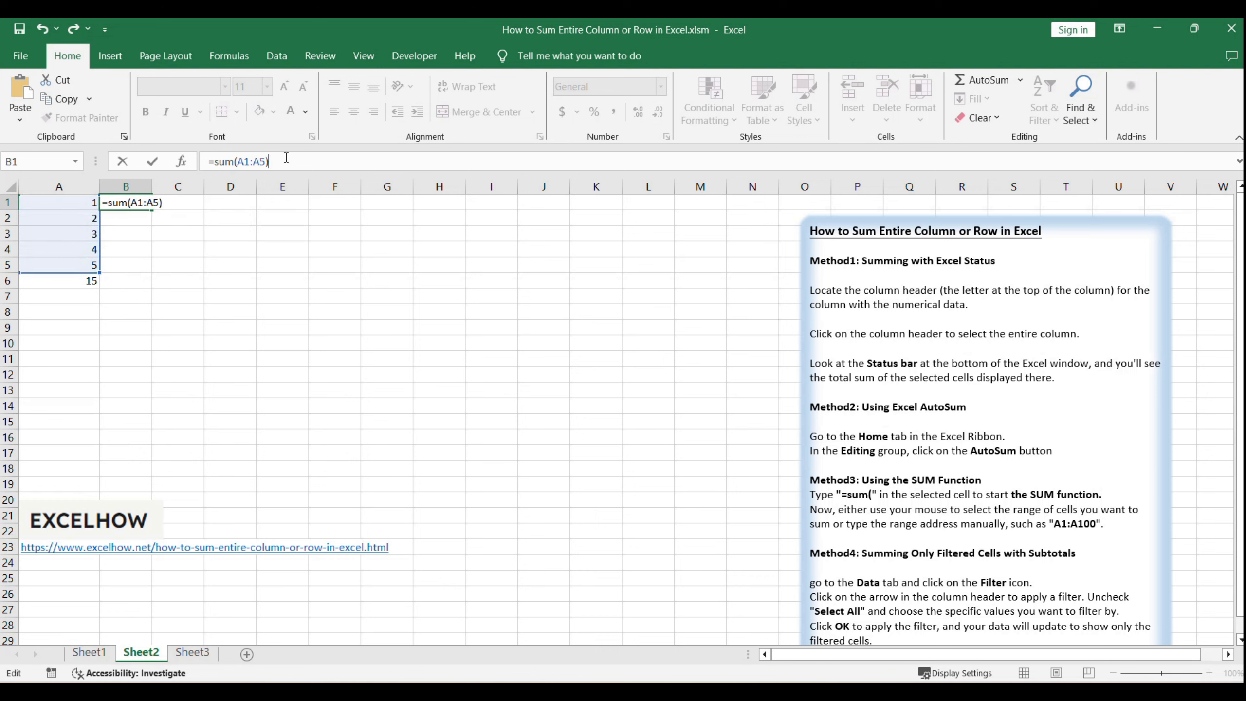
{"action": "key", "text": "Return"}
Step: Inspect the formula in cell B1 and leave it without making edits
{"action": "left_click", "coordinate": [129, 202]}
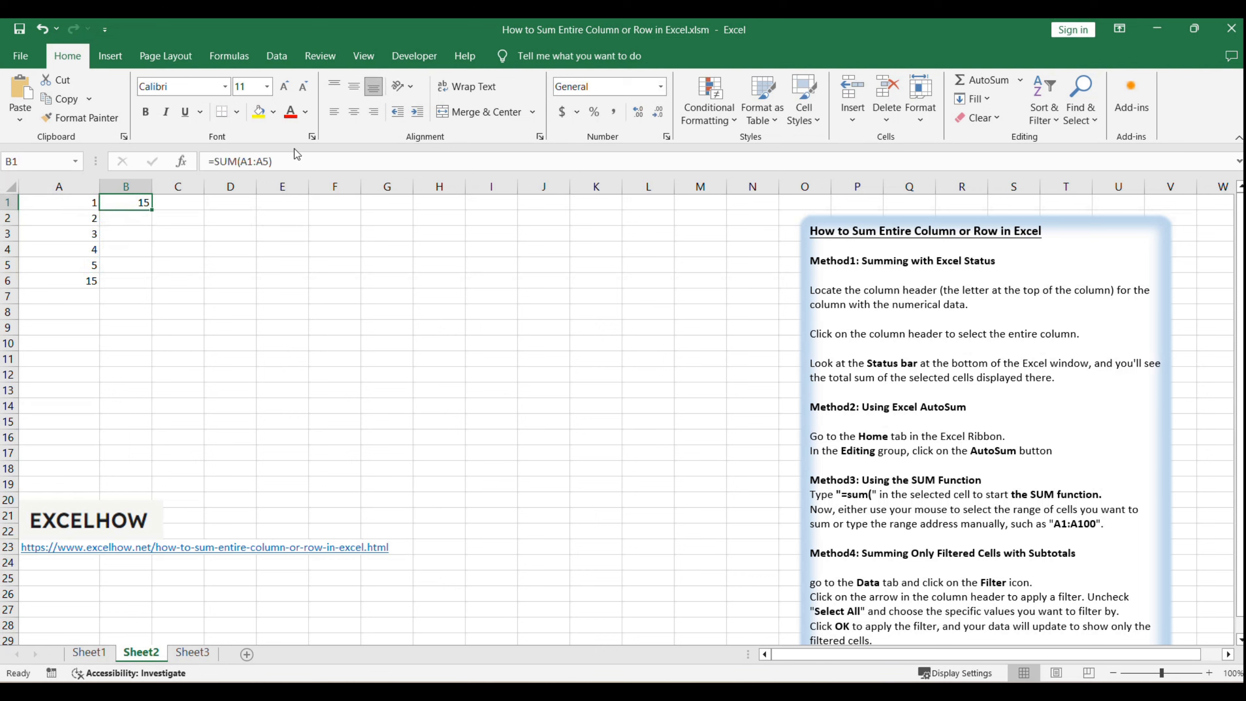
{"action": "left_click", "coordinate": [290, 162]}
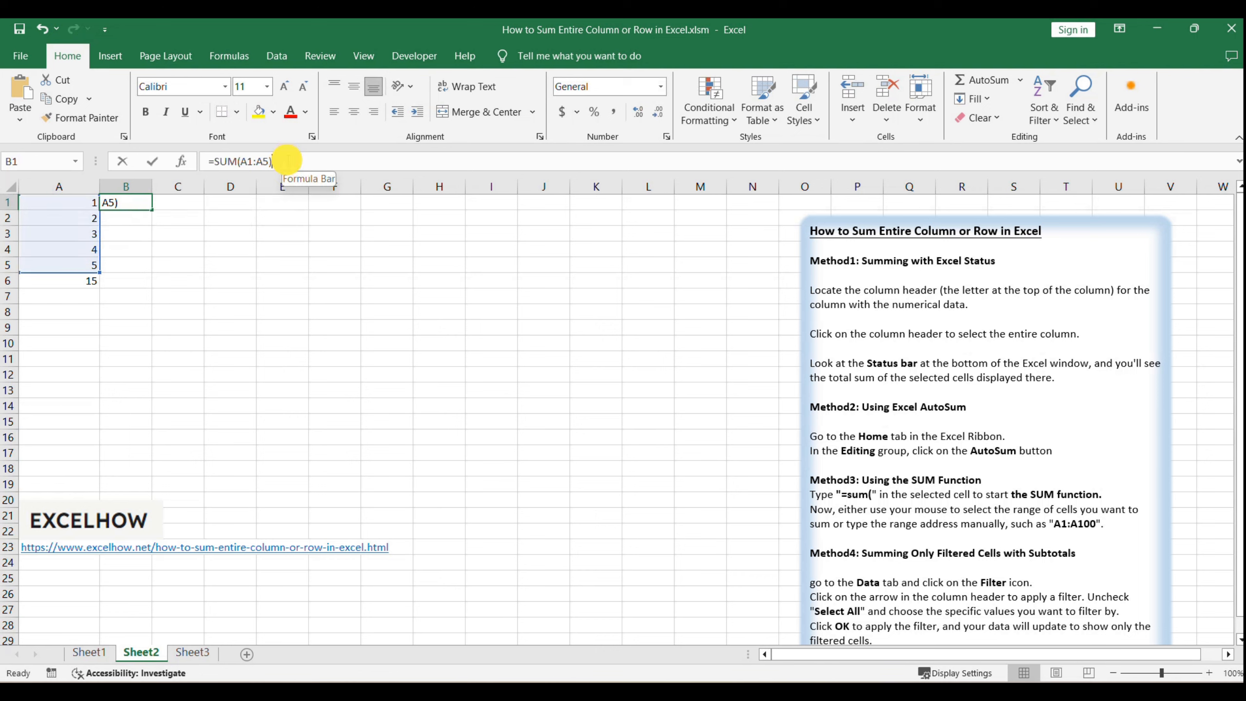
{"action": "key", "text": "Escape"}
{"action": "left_click", "coordinate": [248, 236]}
{"action": "left_click", "coordinate": [136, 206]}
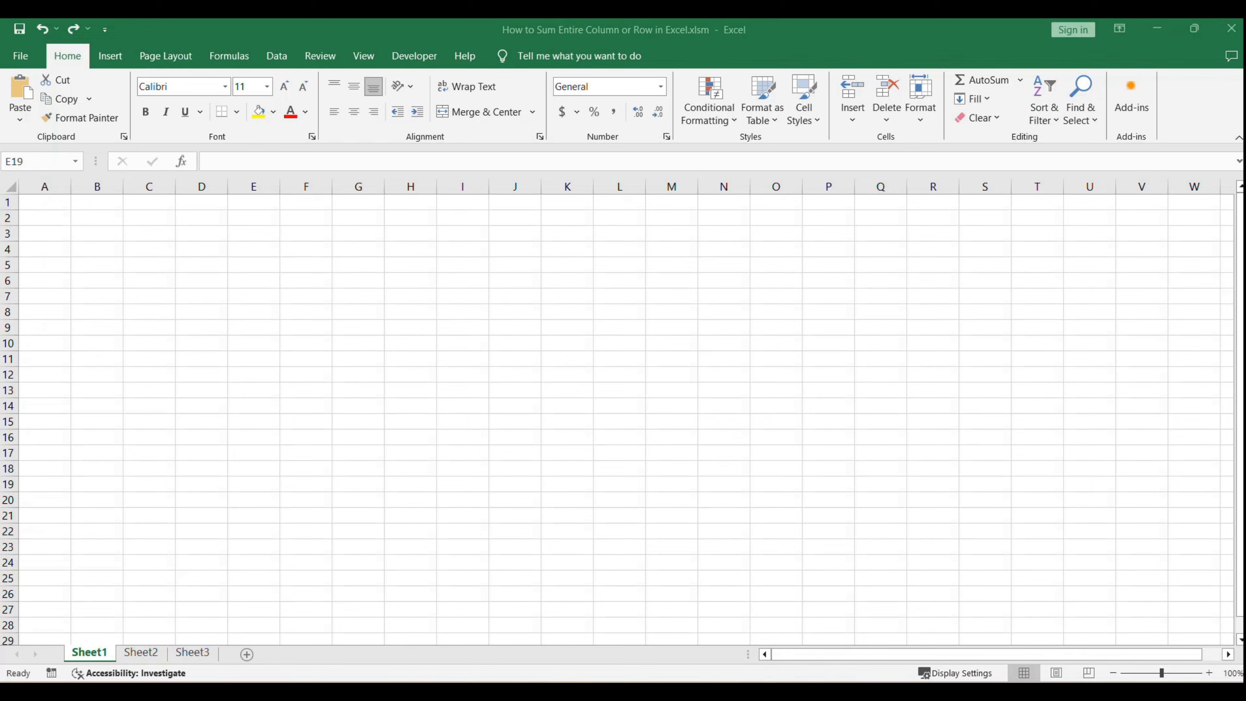
Step: Go to Sheet2 and read the Method4 instructions on summing only filtered cells in the text box
{"action": "left_click", "coordinate": [333, 393]}
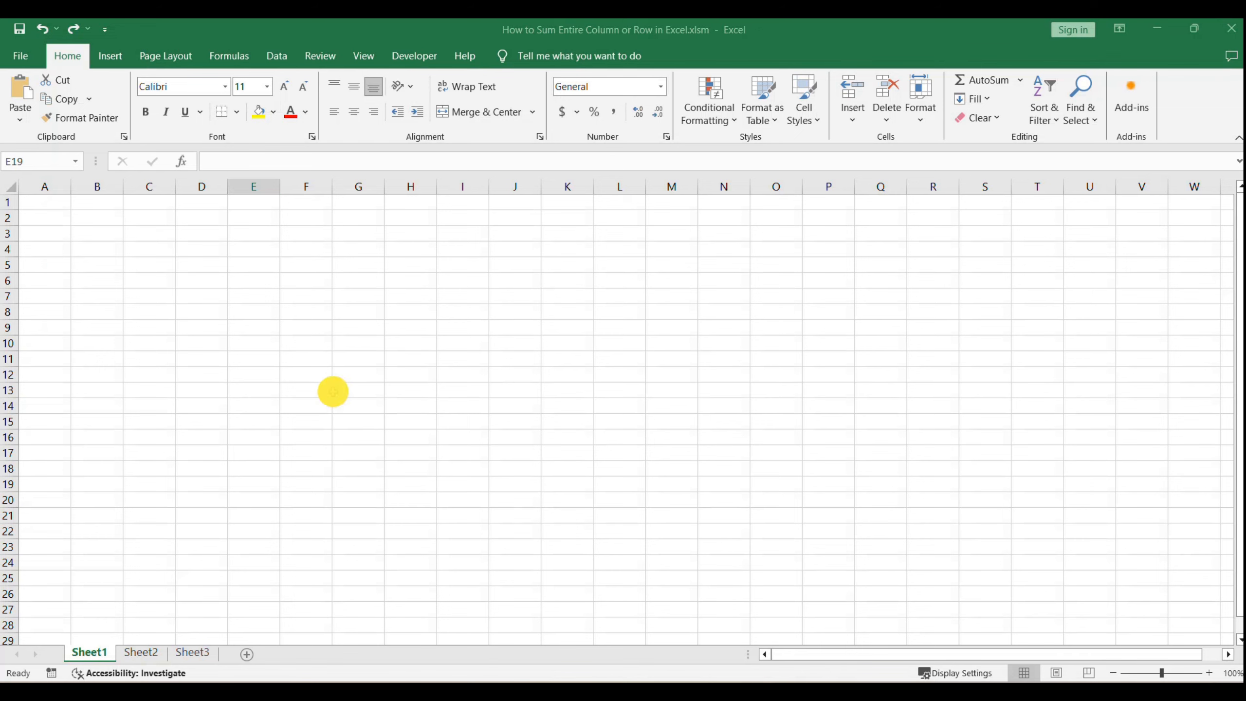
{"action": "left_click", "coordinate": [148, 655]}
{"action": "left_click", "coordinate": [891, 497]}
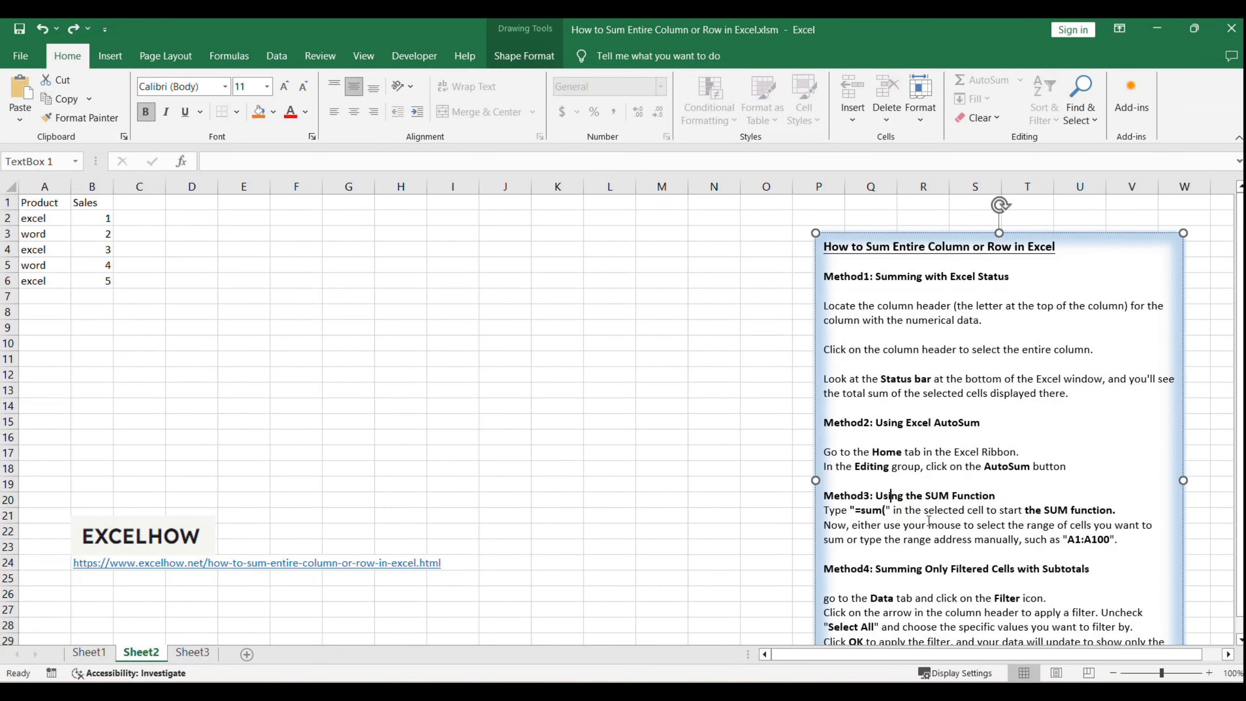
{"action": "scroll", "coordinate": [928, 519], "scroll_direction": "down", "scroll_amount": 2}
{"action": "left_click", "coordinate": [650, 392]}
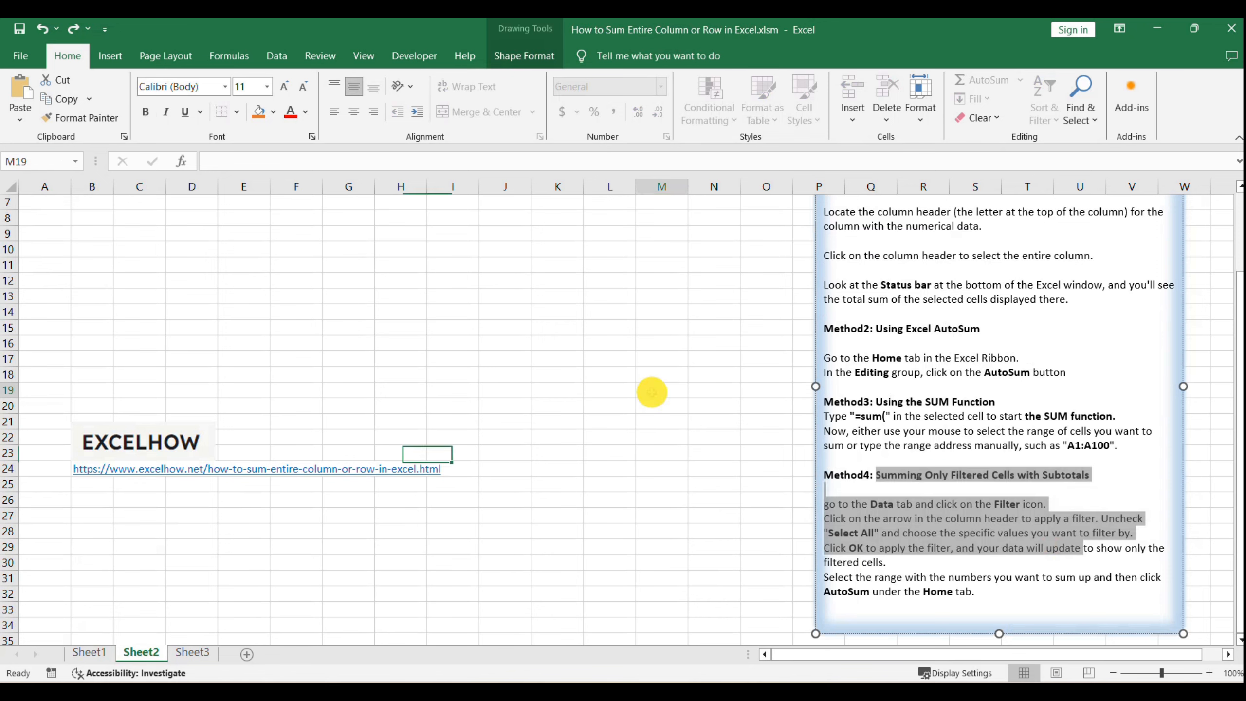
{"action": "scroll", "coordinate": [652, 392], "scroll_direction": "up", "scroll_amount": 2}
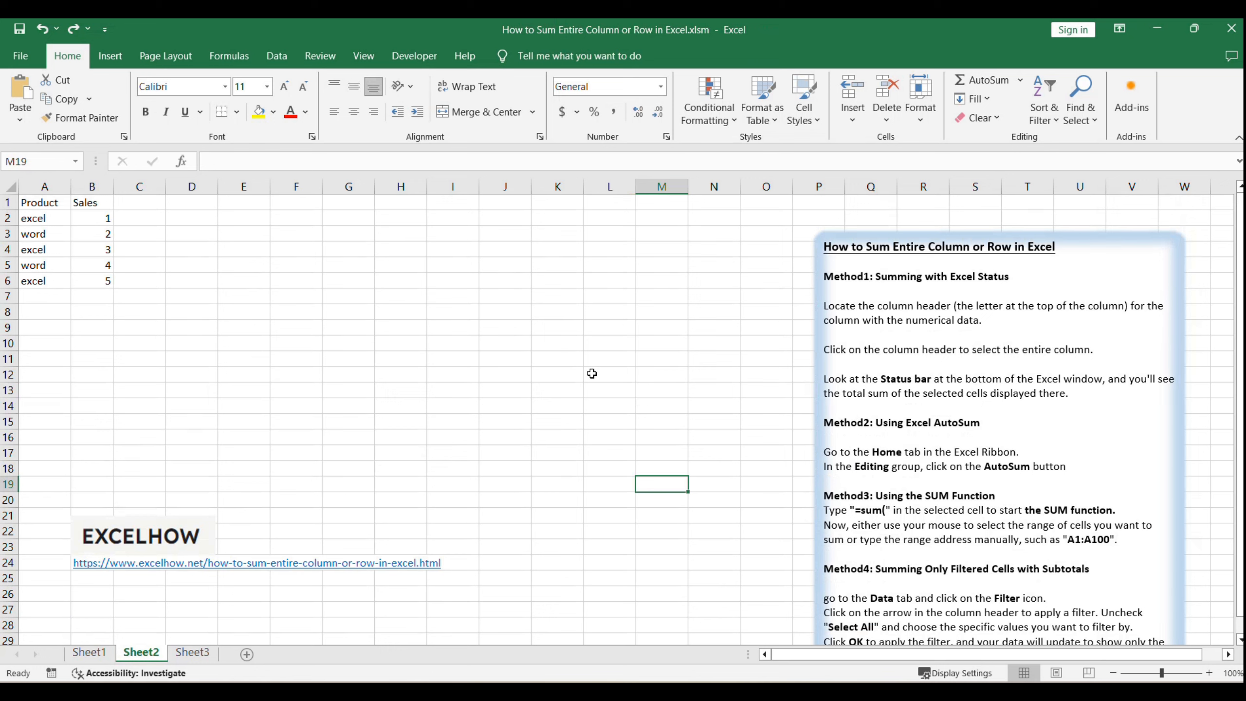
{"action": "left_click", "coordinate": [369, 311]}
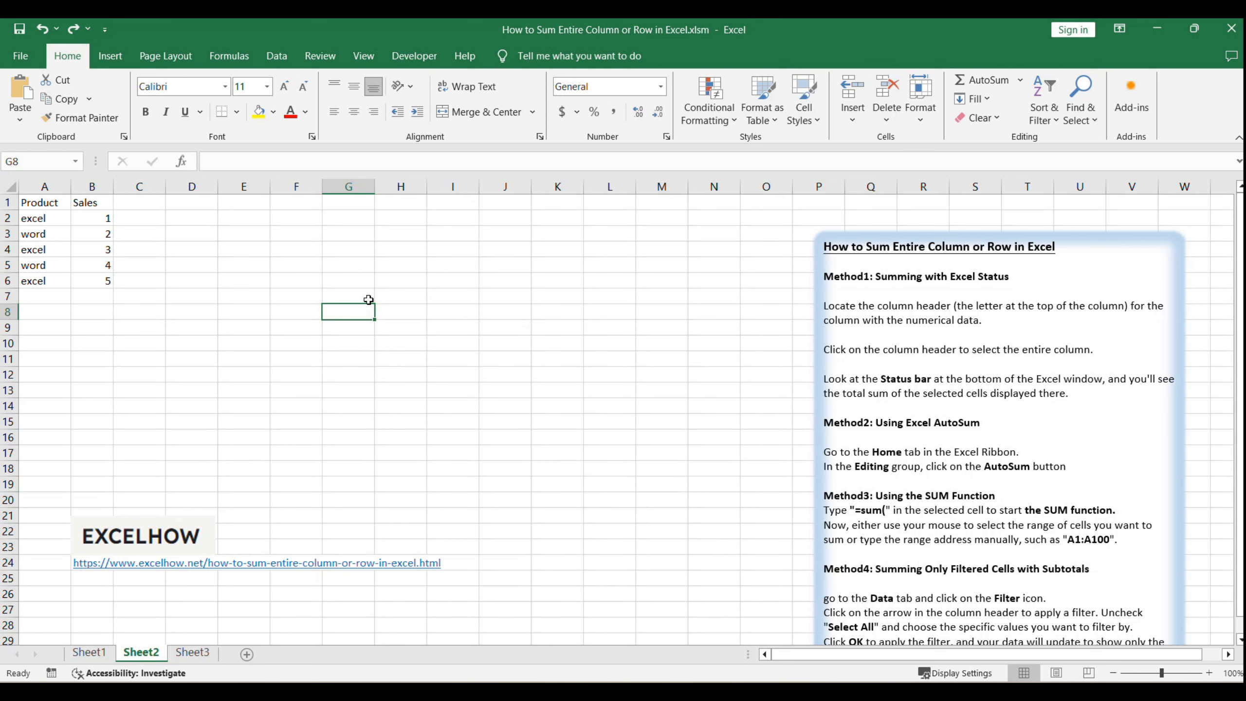
Step: Add filters to the Product and Sales table and filter the Product column to show only "excel"
{"action": "left_click", "coordinate": [45, 203]}
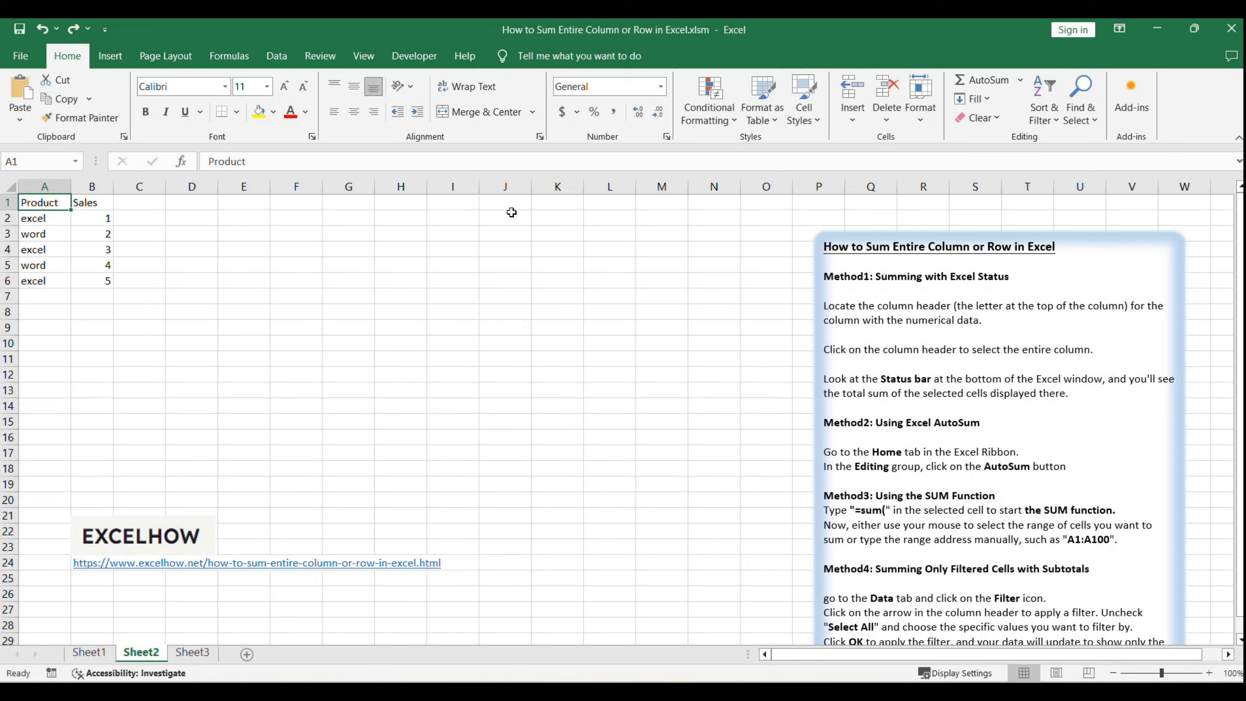
{"action": "left_click", "coordinate": [280, 59]}
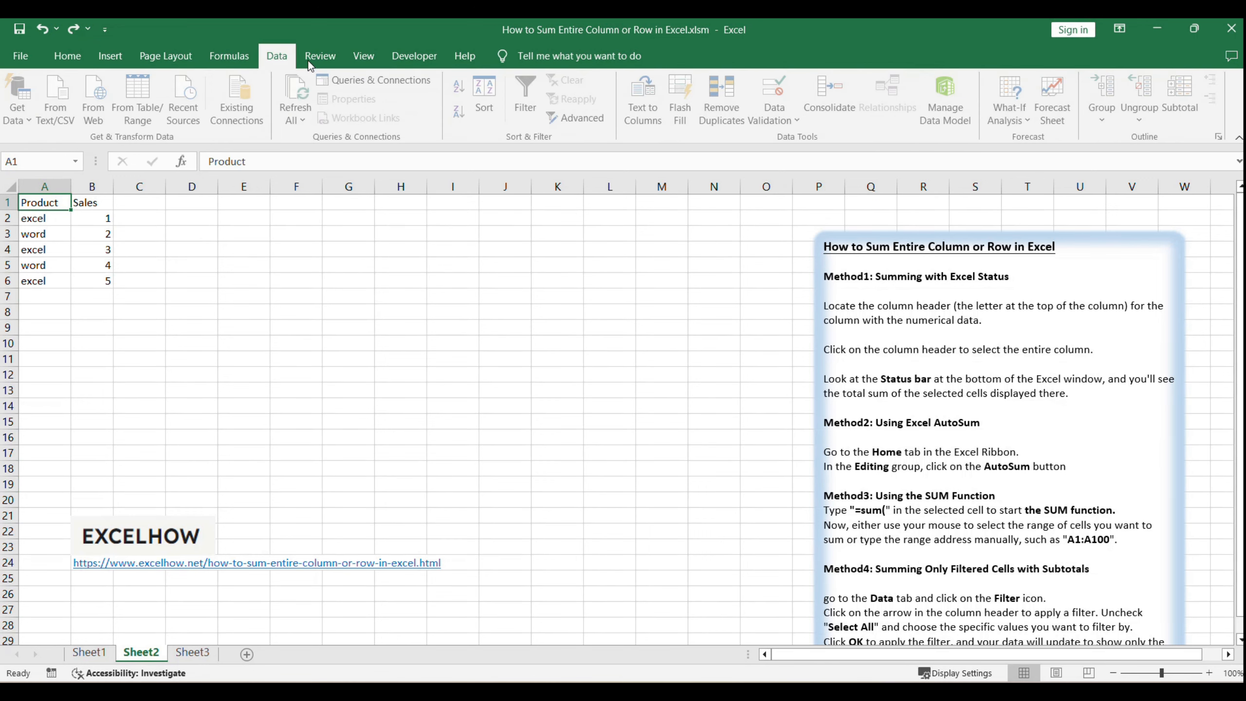
{"action": "left_click", "coordinate": [523, 95]}
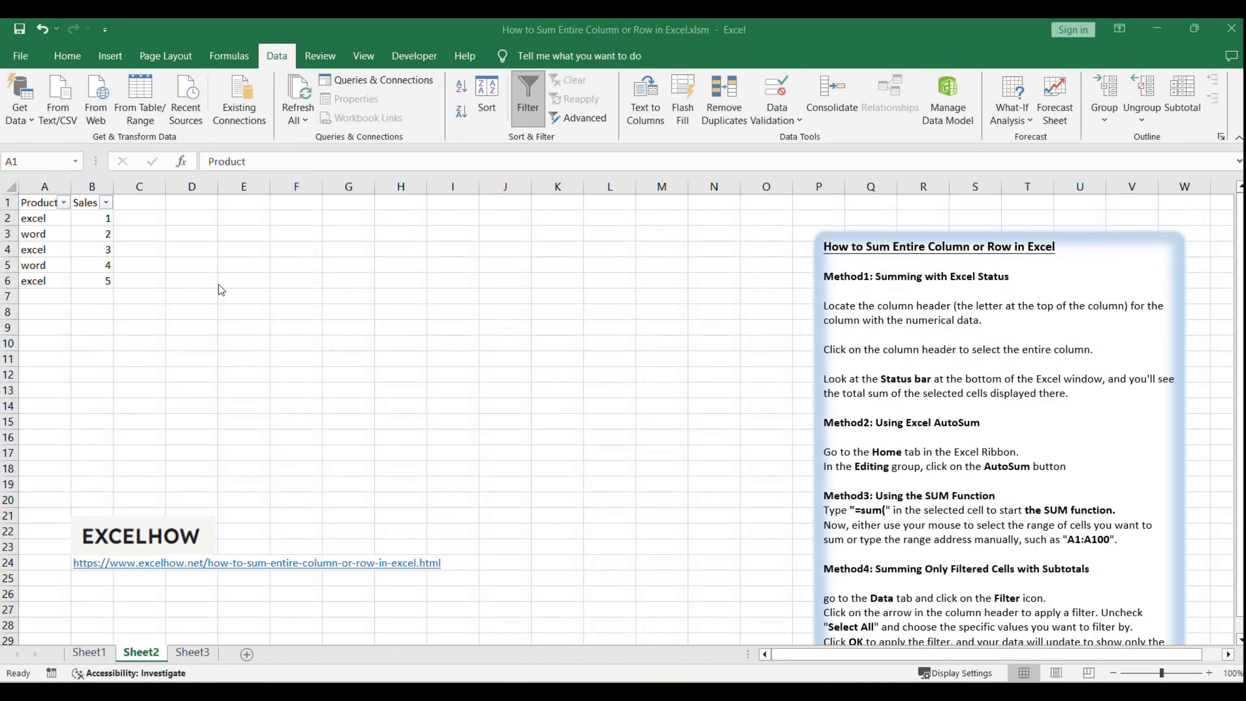
{"action": "left_click", "coordinate": [63, 202]}
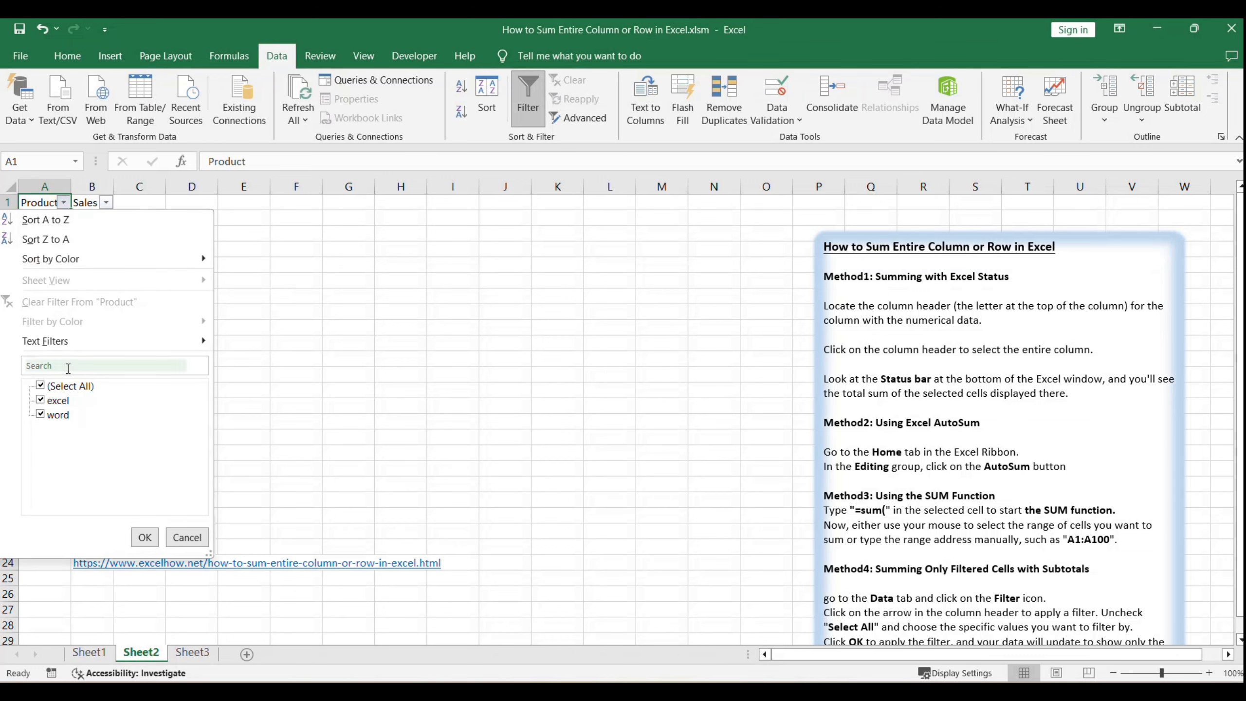
{"action": "left_click", "coordinate": [41, 387]}
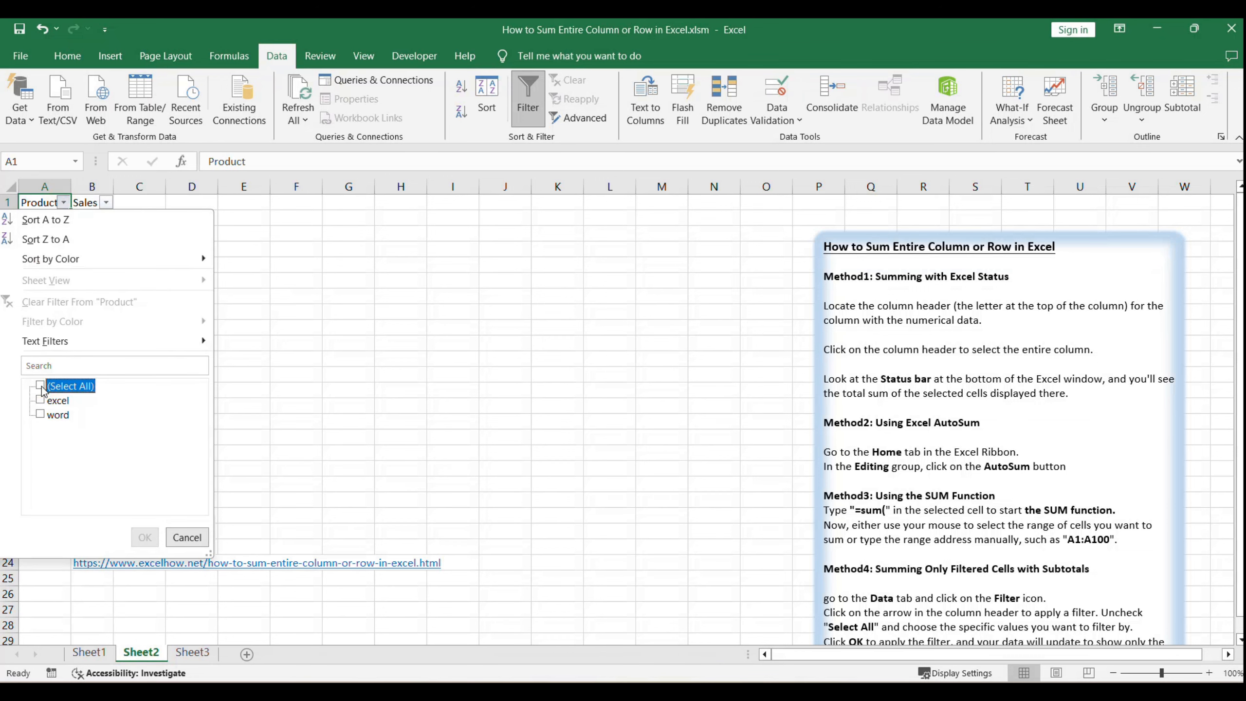
{"action": "left_click", "coordinate": [40, 400]}
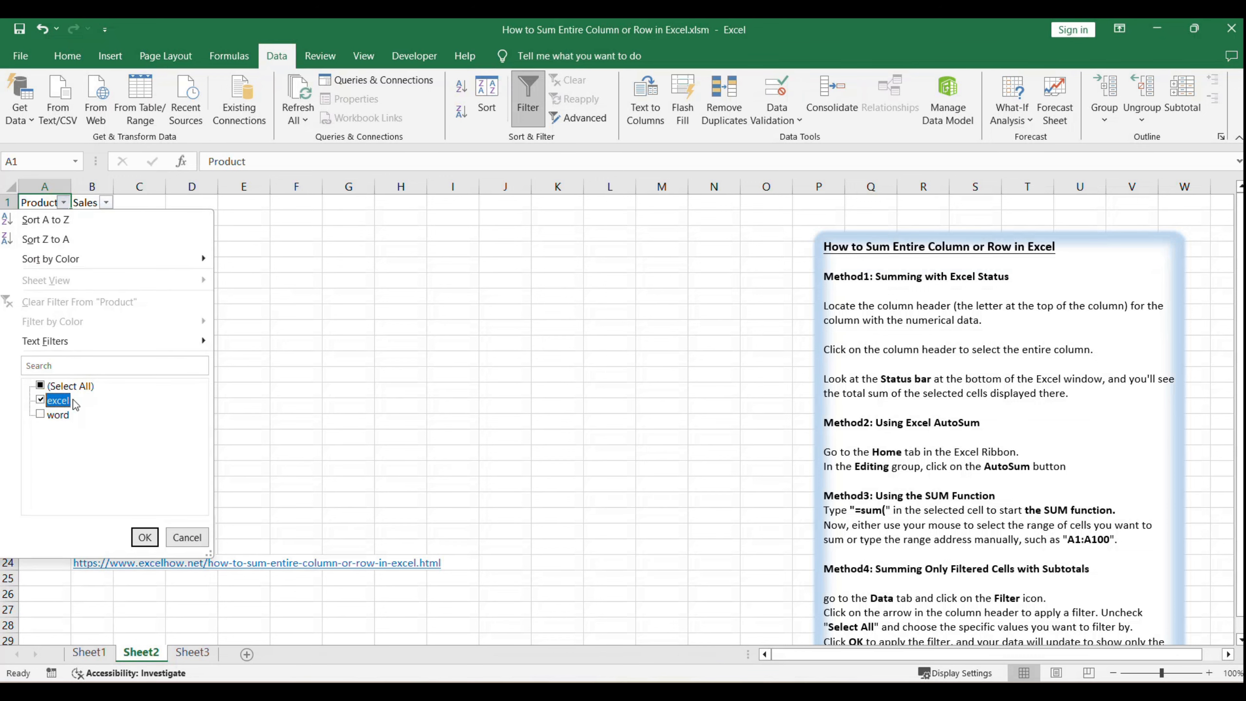
{"action": "left_click", "coordinate": [145, 538]}
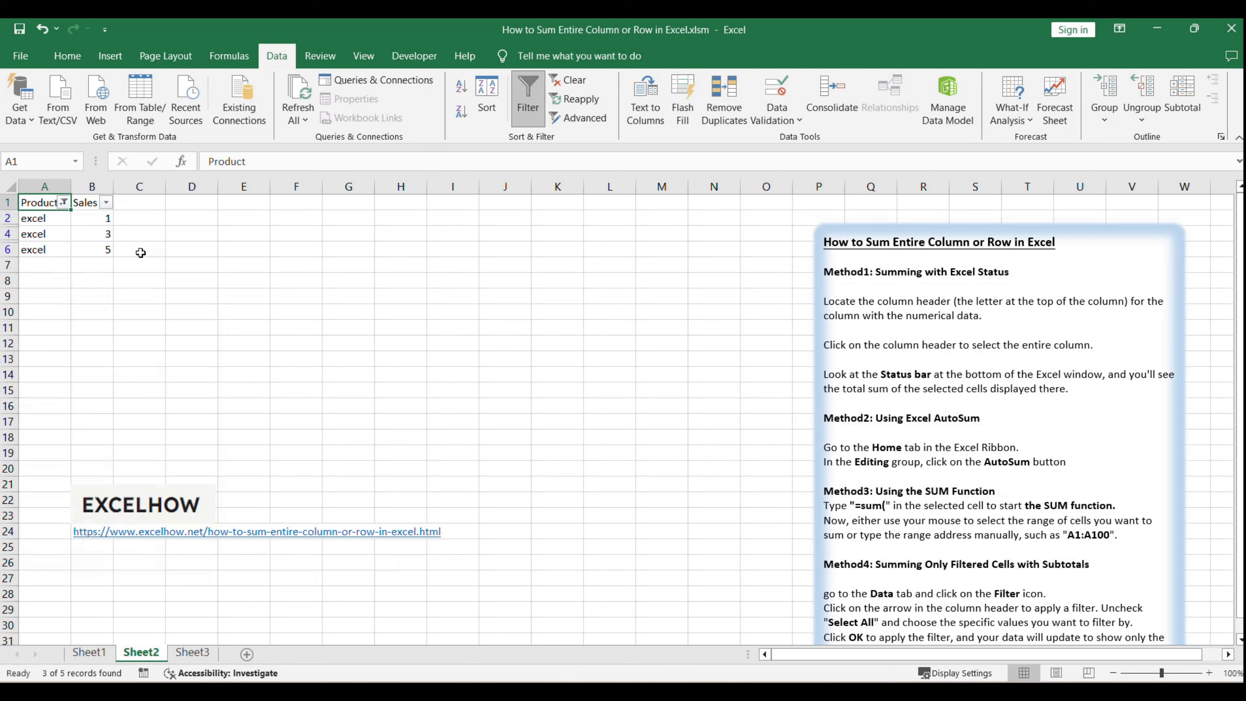
Step: Use AutoSum in cell B7 to total the filtered Sales values with =SUBTOTAL(9,B2:B6)
{"action": "left_click_drag", "start_coordinate": [98, 222], "coordinate": [96, 247]}
{"action": "left_click", "coordinate": [95, 264]}
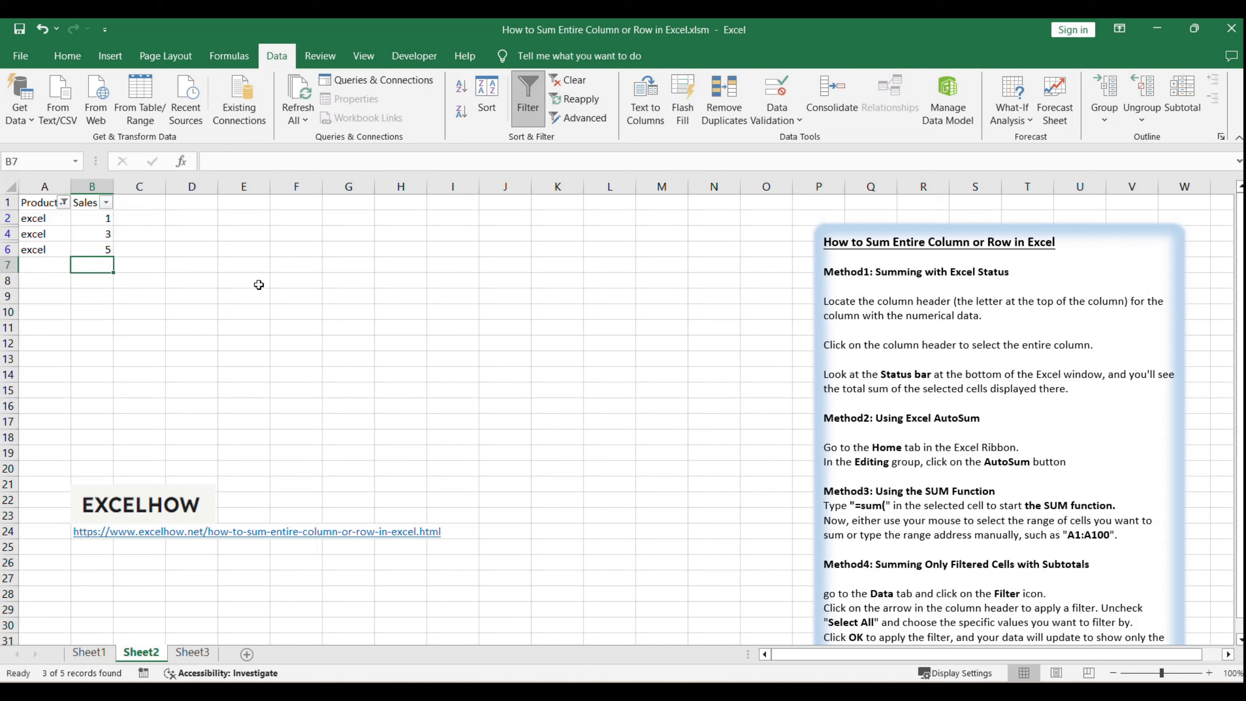
{"action": "left_click", "coordinate": [65, 55]}
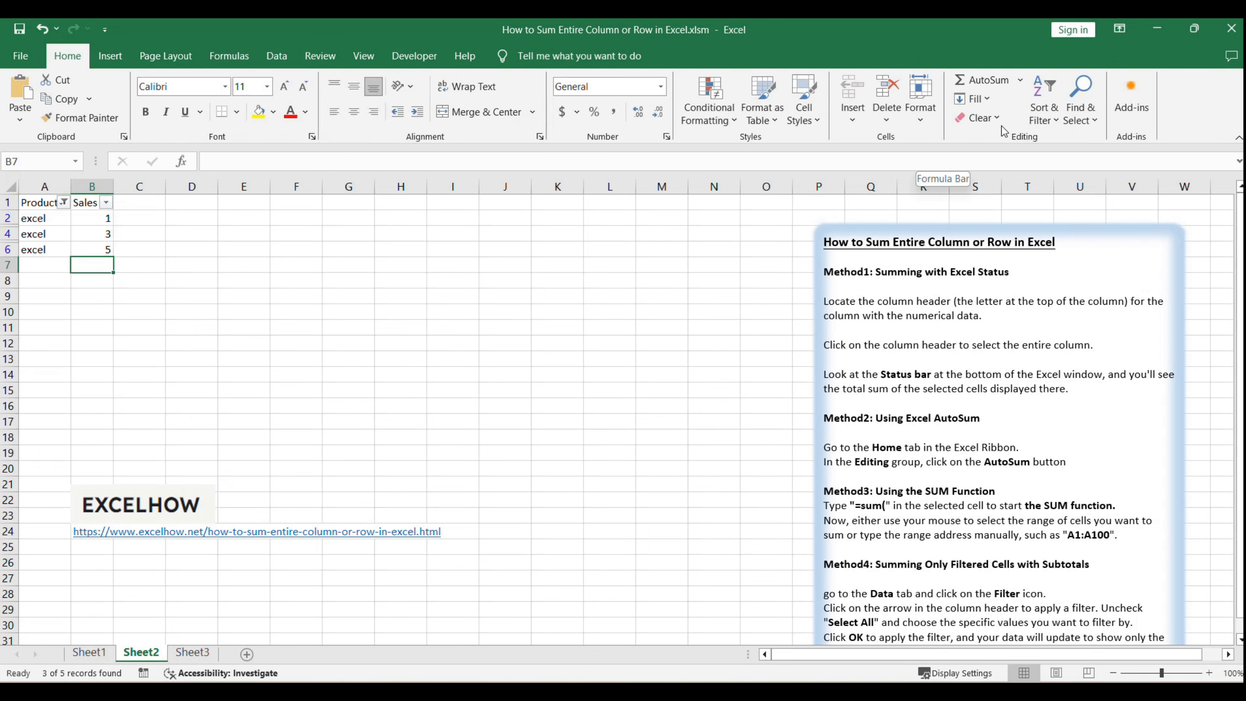
{"action": "left_click", "coordinate": [981, 80]}
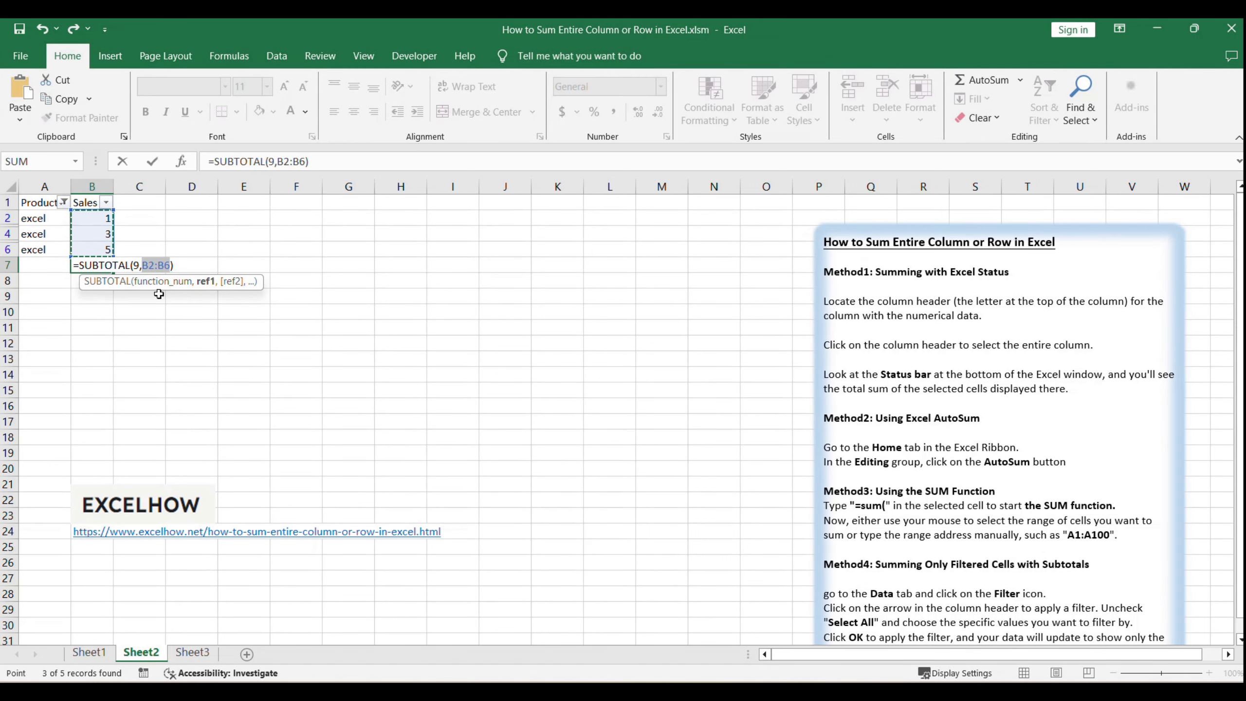
{"action": "key", "text": "Return"}
{"action": "left_click", "coordinate": [98, 265]}
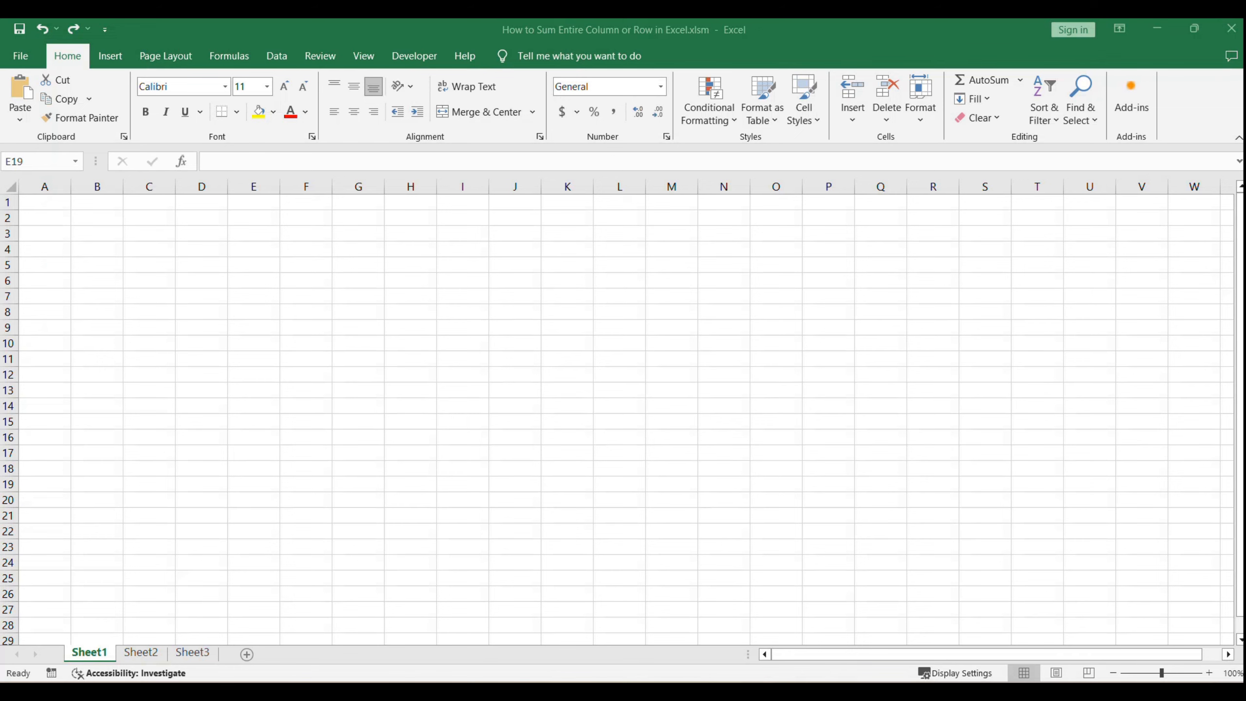
Step: Return to Sheet2 and review the Method4 instructions in the text box
{"action": "left_click", "coordinate": [138, 653]}
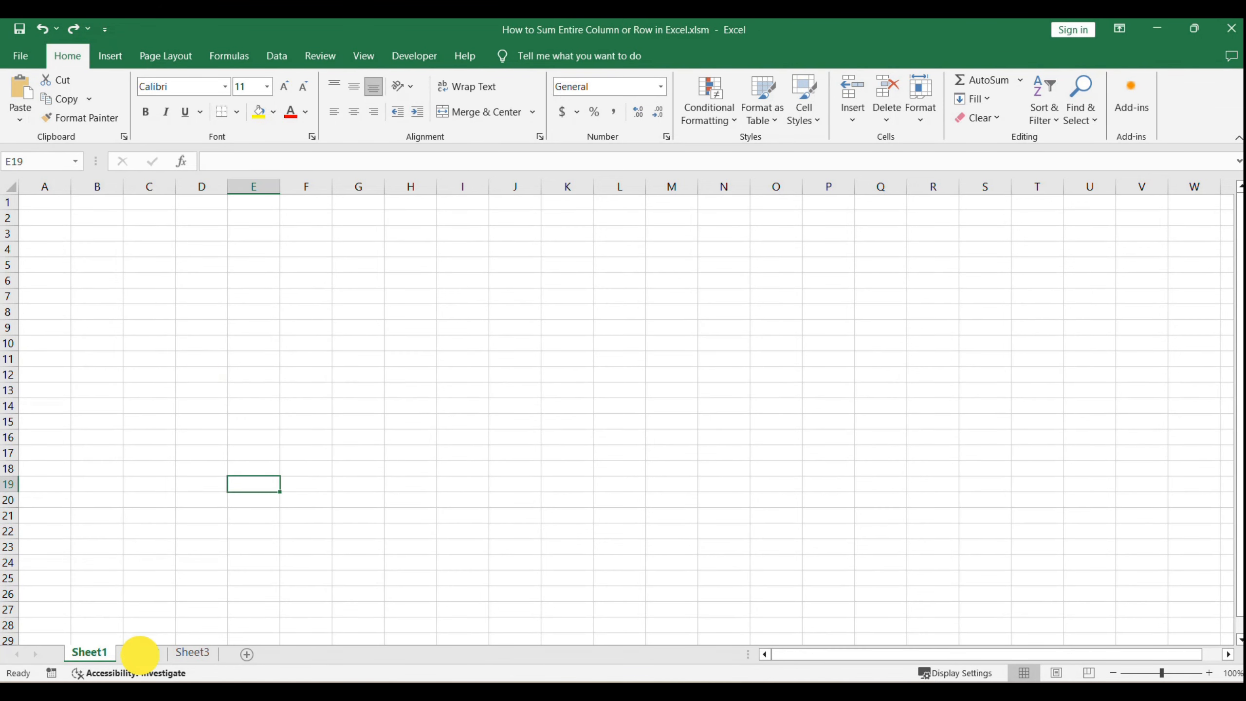
{"action": "left_click", "coordinate": [1001, 526]}
{"action": "scroll", "coordinate": [1001, 528], "scroll_direction": "down", "scroll_amount": 3}
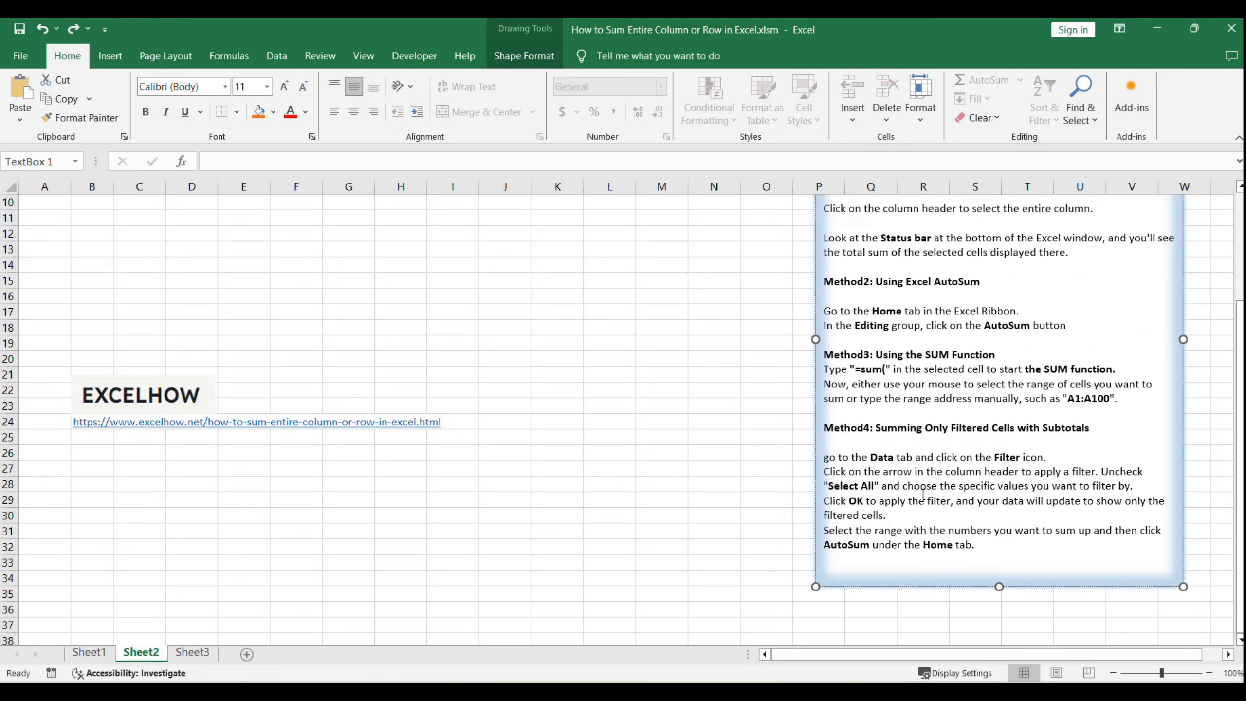
Step: Convert the Product and Sales data in A1:B6 on Sheet2 into an Excel table with headers
{"action": "scroll", "coordinate": [913, 470], "scroll_direction": "up", "scroll_amount": 2}
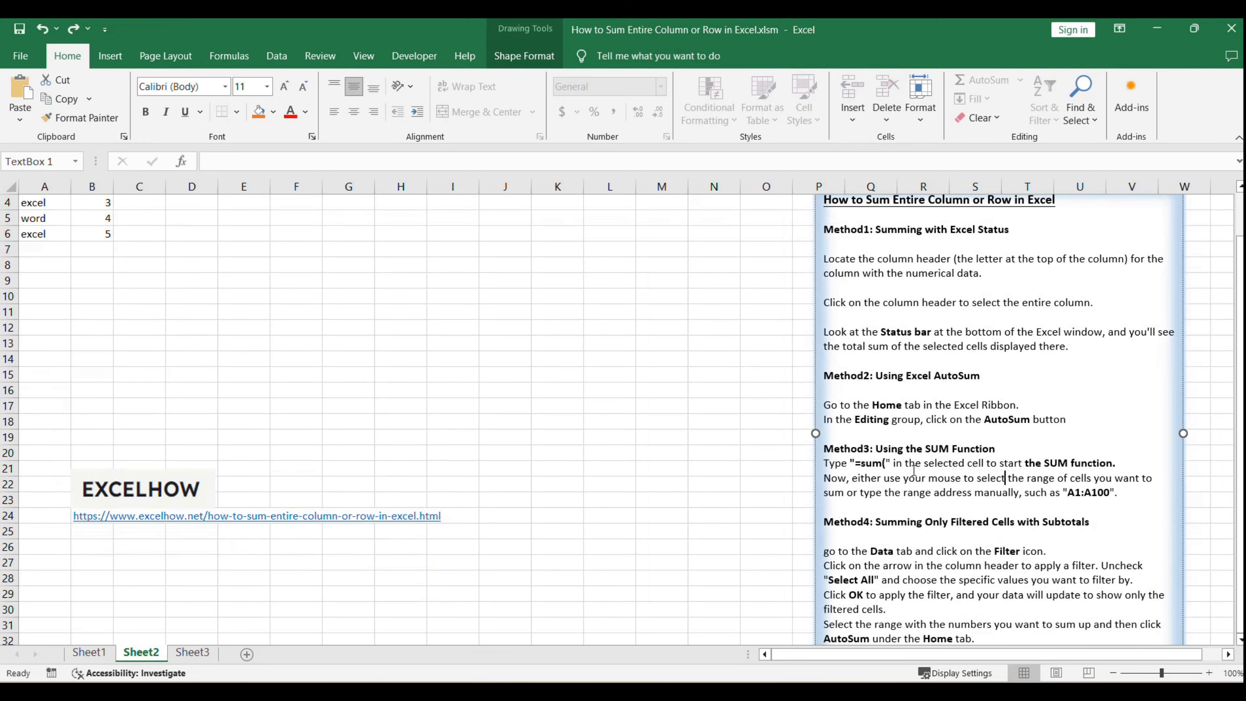
{"action": "left_click", "coordinate": [465, 313]}
{"action": "scroll", "coordinate": [545, 367], "scroll_direction": "up", "scroll_amount": 1}
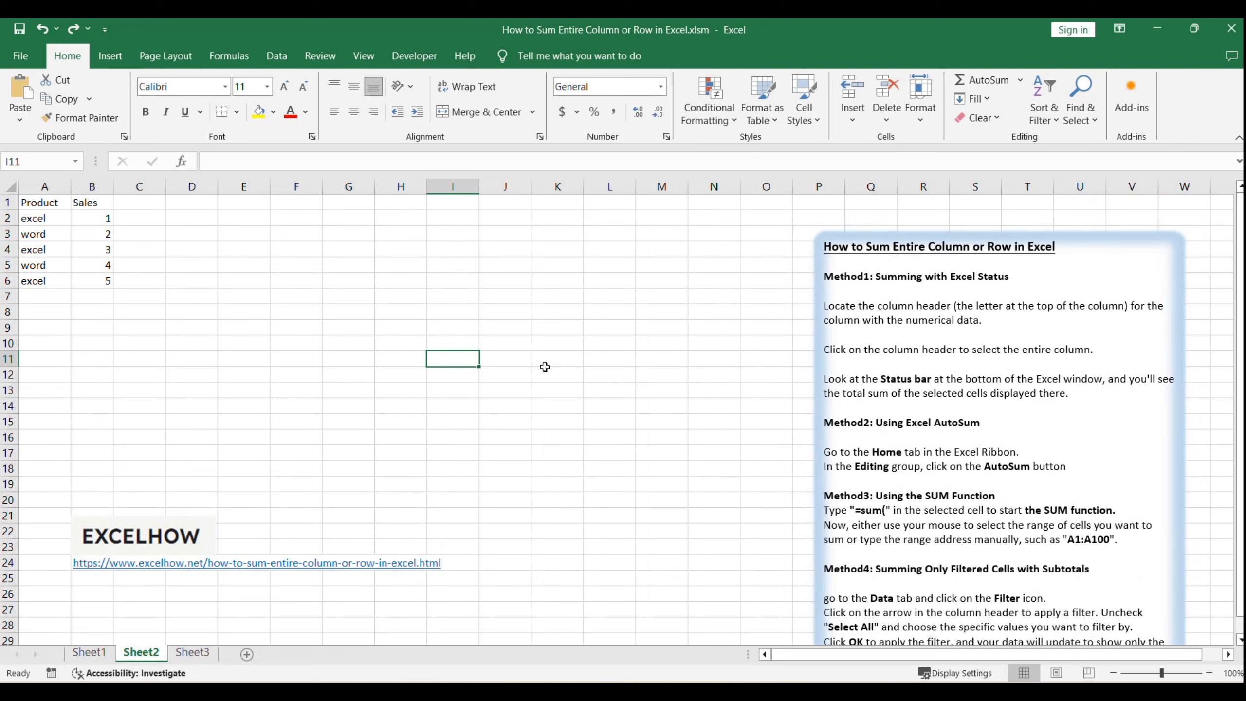
{"action": "left_click", "coordinate": [500, 362]}
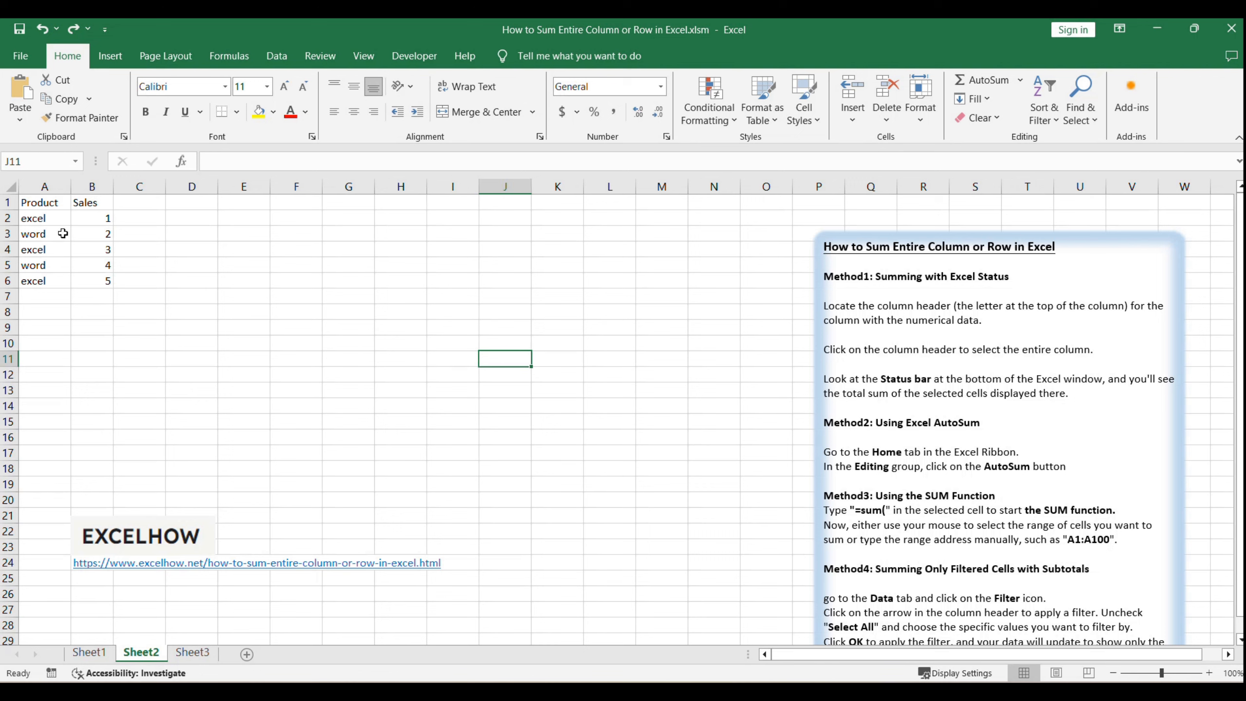
{"action": "left_click_drag", "start_coordinate": [44, 201], "coordinate": [104, 278]}
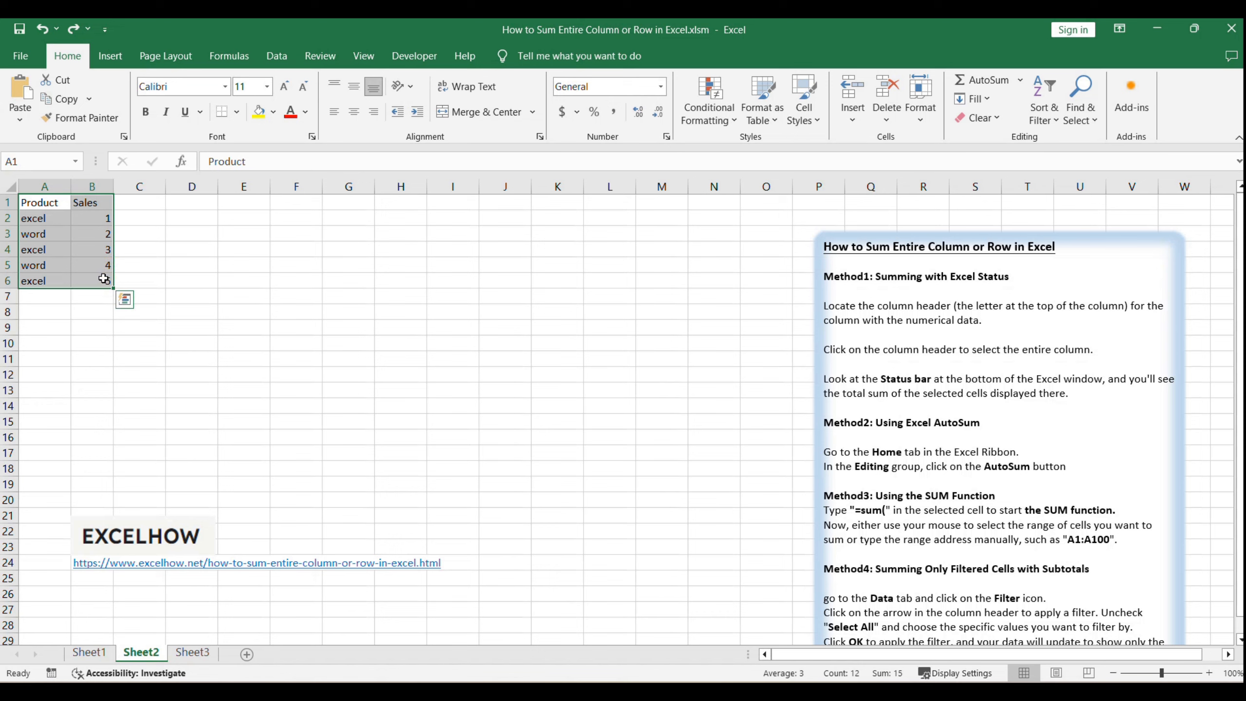
{"action": "key", "text": "ctrl+t"}
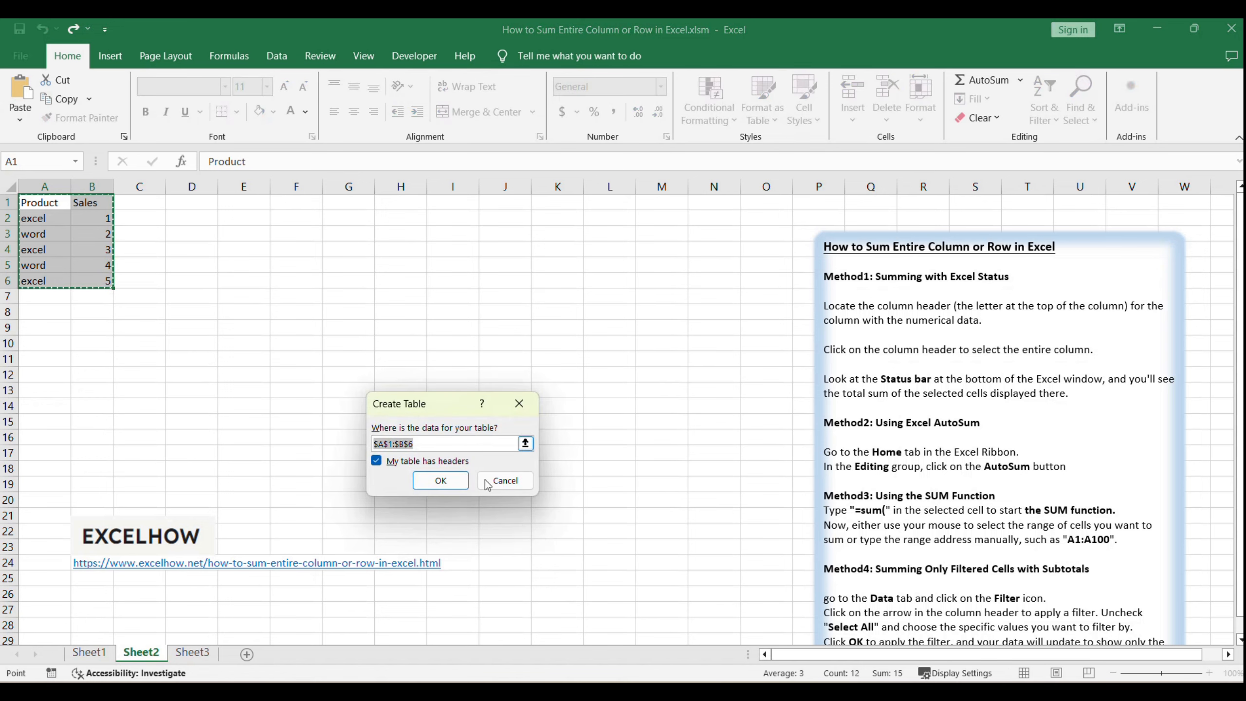
{"action": "left_click", "coordinate": [449, 487]}
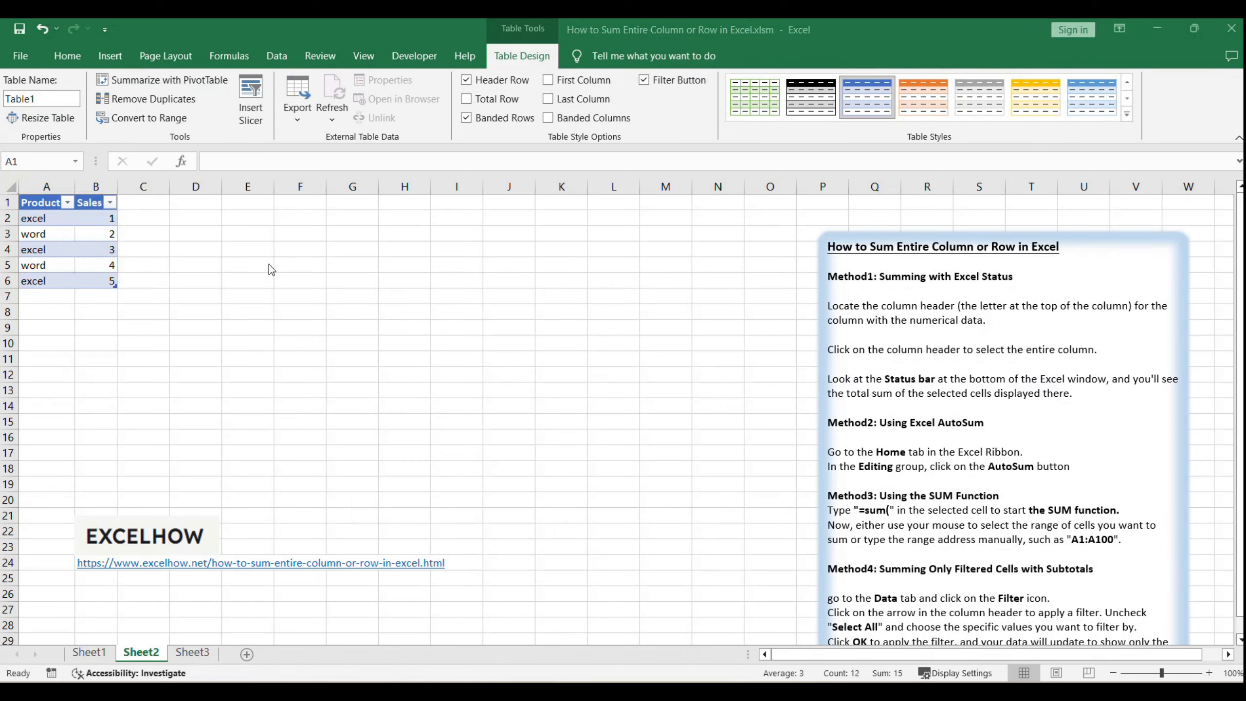
Step: Add a total row to the table and choose Sum as the Sales column's total function in B7
{"action": "left_click", "coordinate": [573, 112]}
{"action": "left_click", "coordinate": [466, 98]}
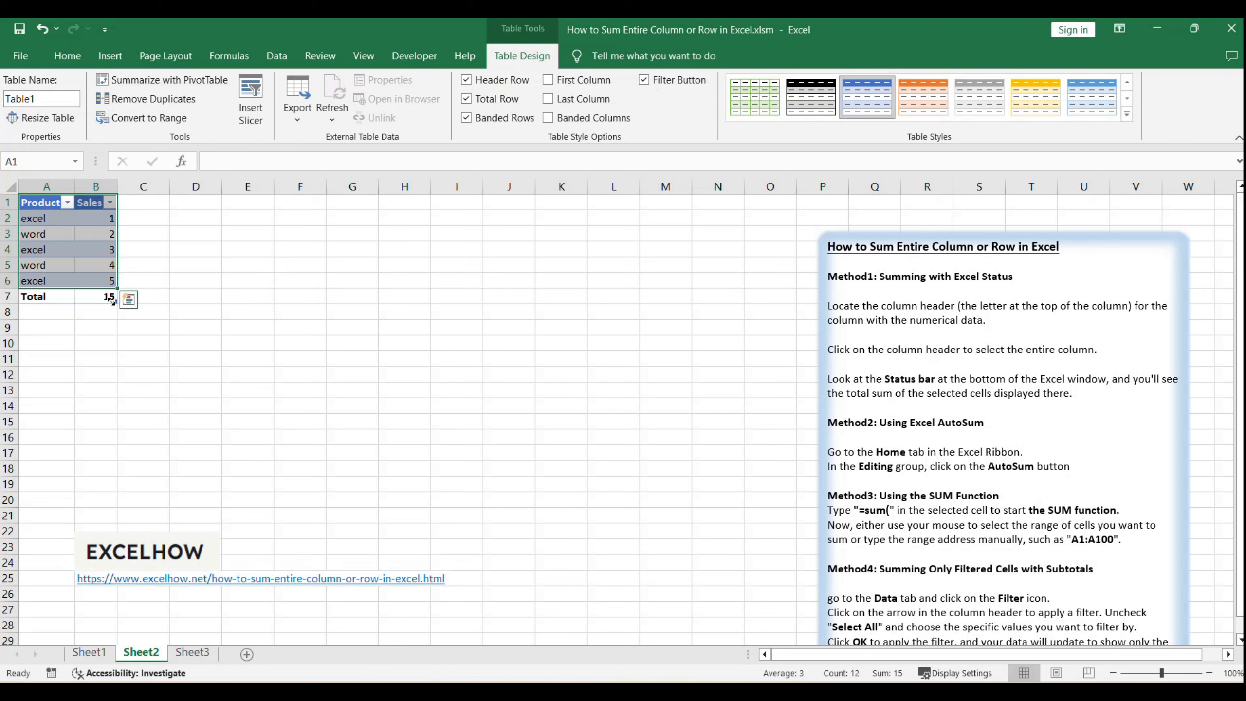
{"action": "left_click", "coordinate": [107, 297]}
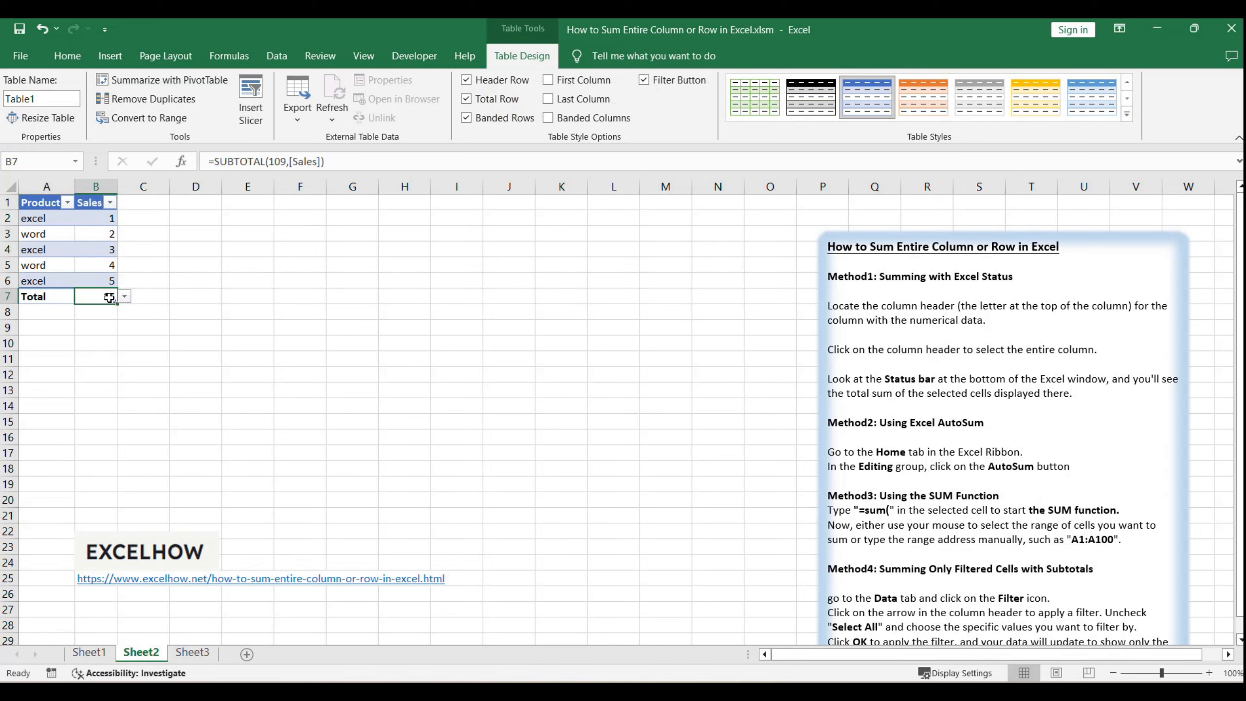
{"action": "left_click", "coordinate": [125, 296]}
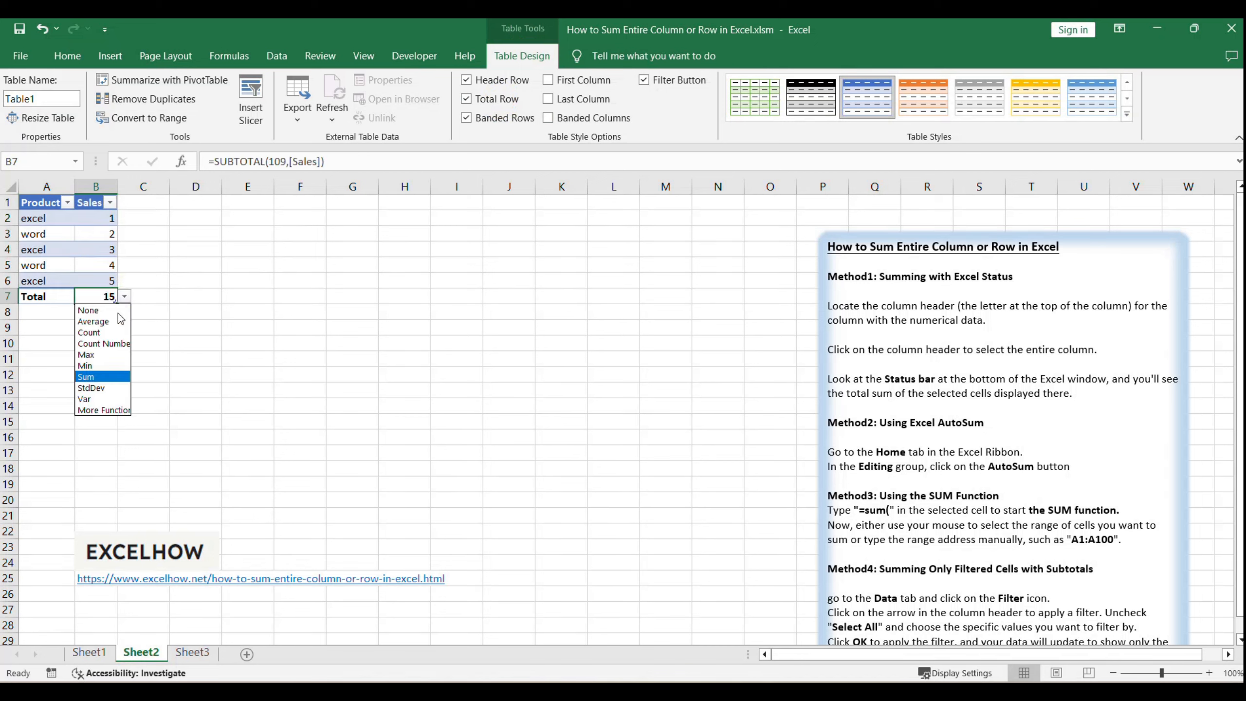
{"action": "left_click", "coordinate": [98, 375]}
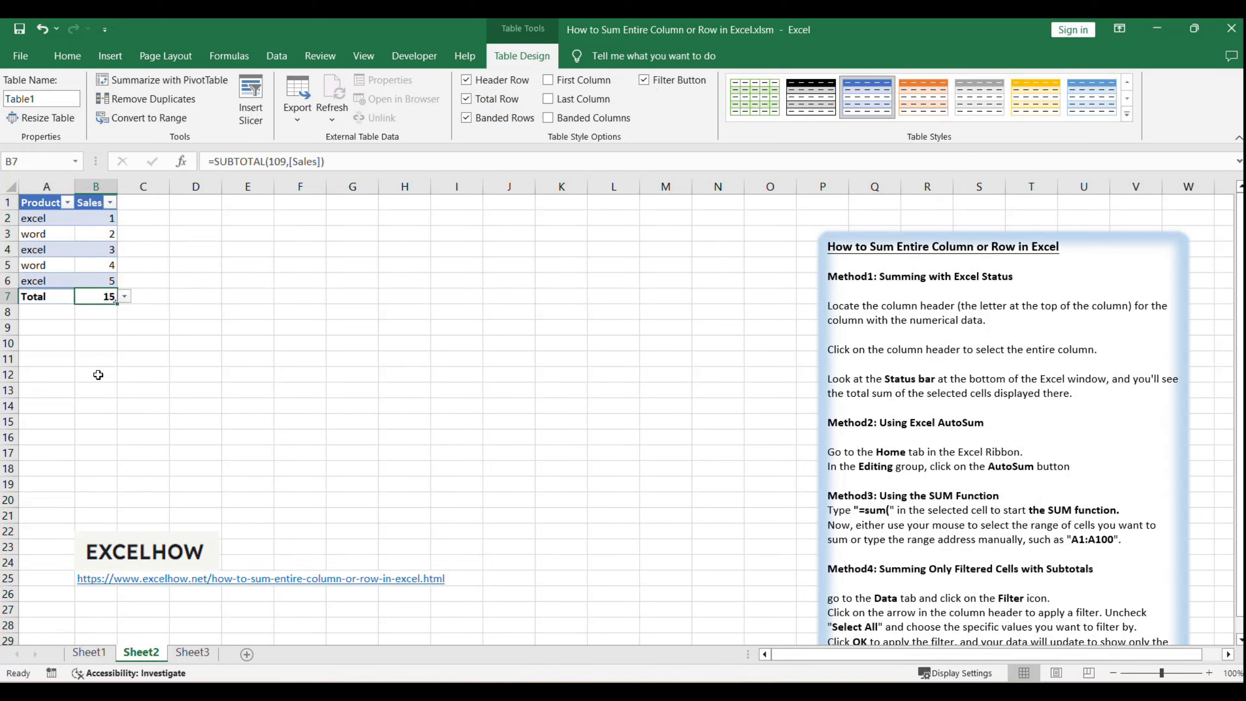
{"action": "left_click", "coordinate": [196, 325]}
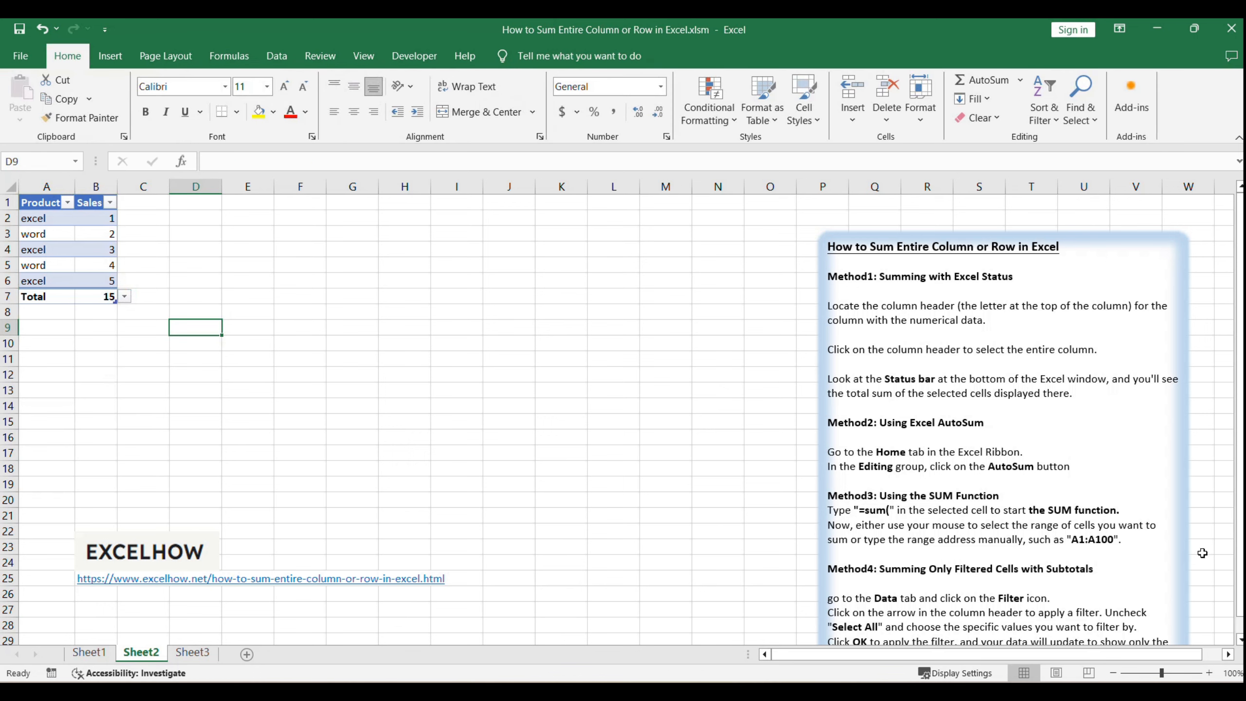